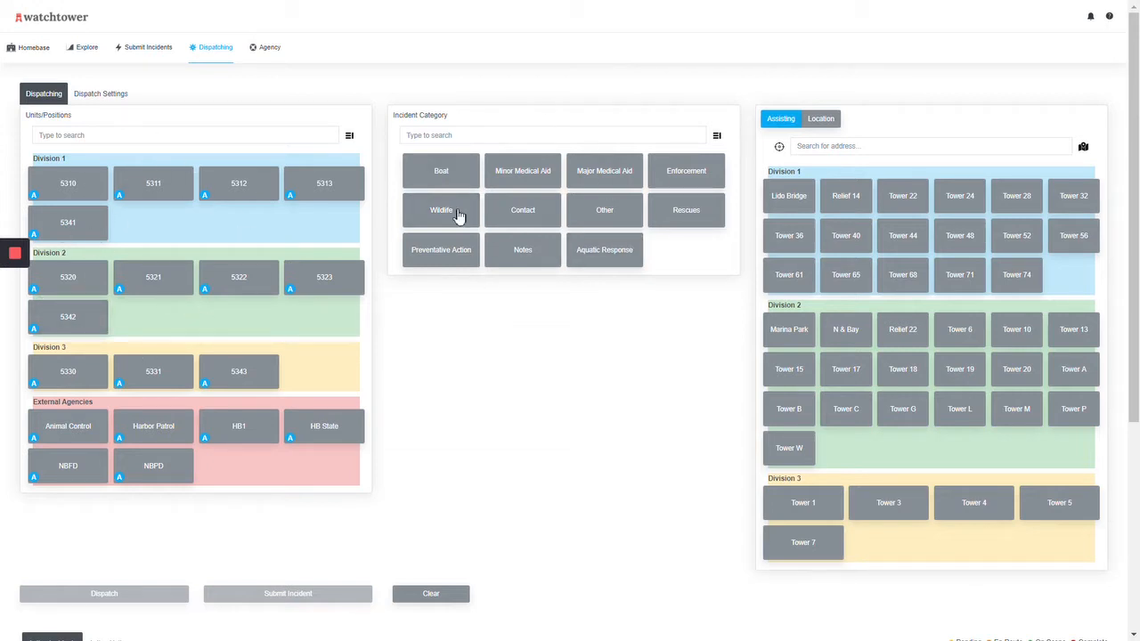
# Step: Dispatch unit 5310 to a Wildlife incident with Tower 44 assisting
pyautogui.click(550, 180)
pyautogui.click(73, 185)
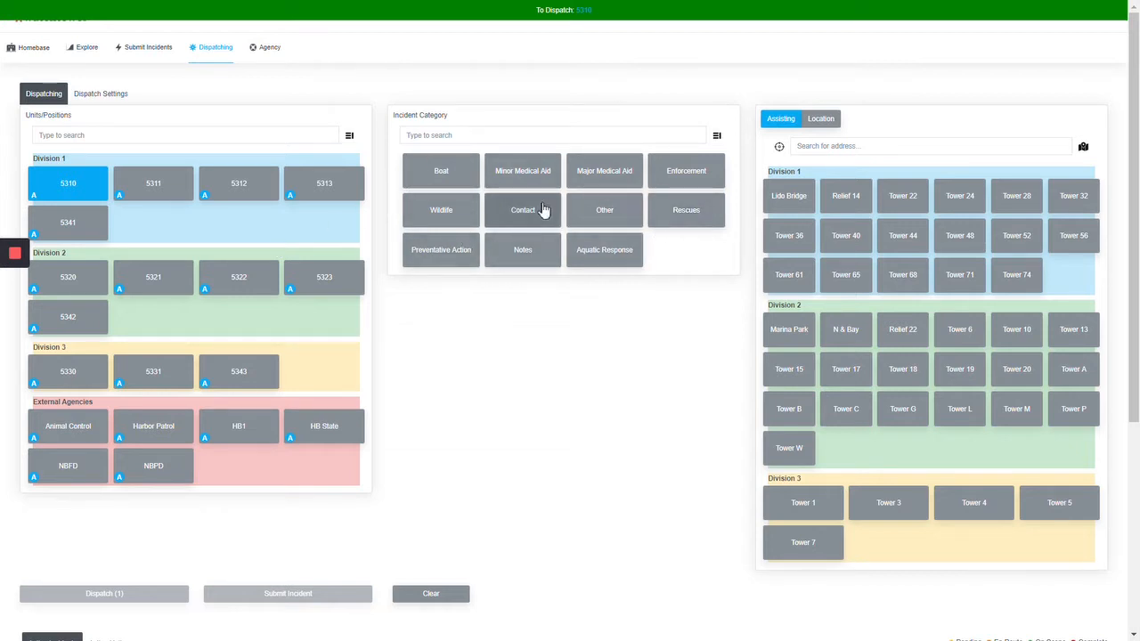
pyautogui.click(443, 212)
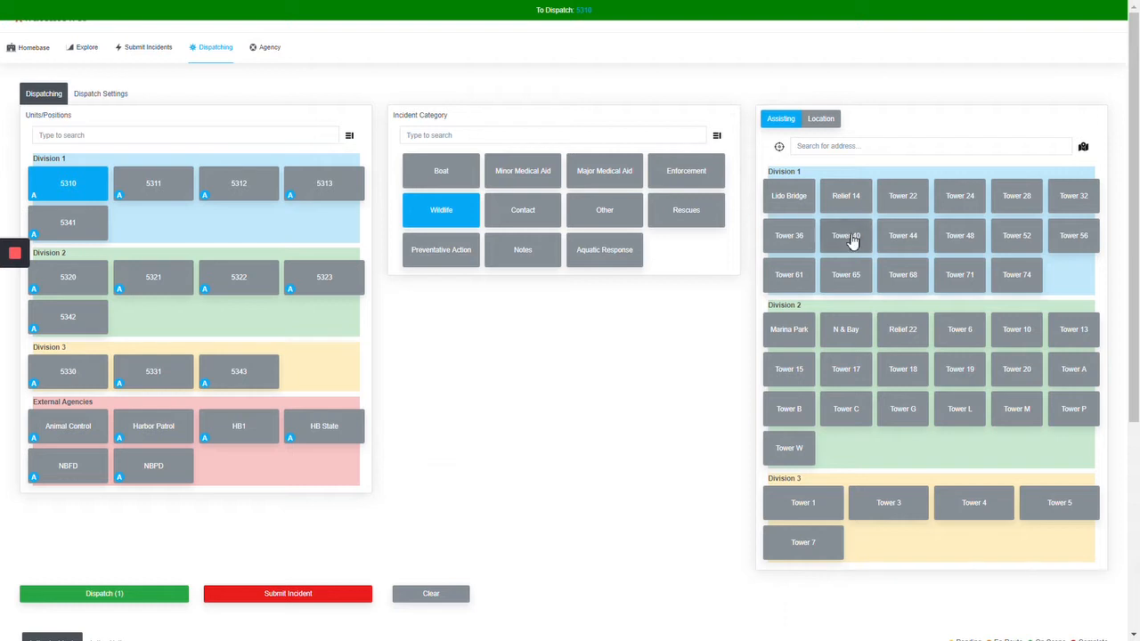
pyautogui.click(902, 235)
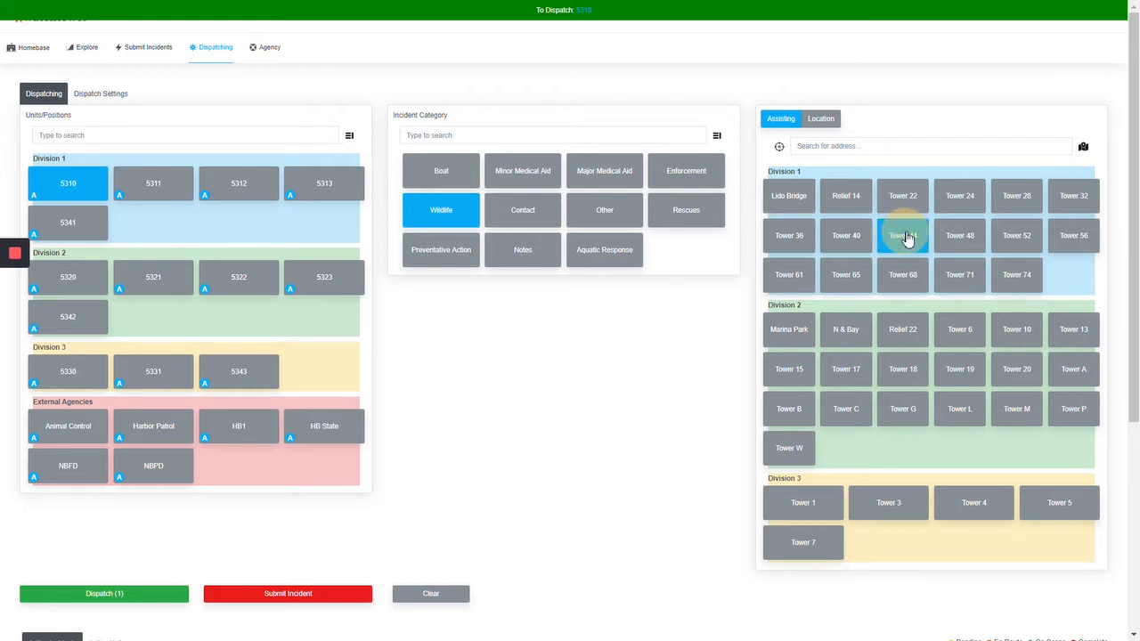
pyautogui.click(121, 597)
pyautogui.scroll(-3, 351, 565)
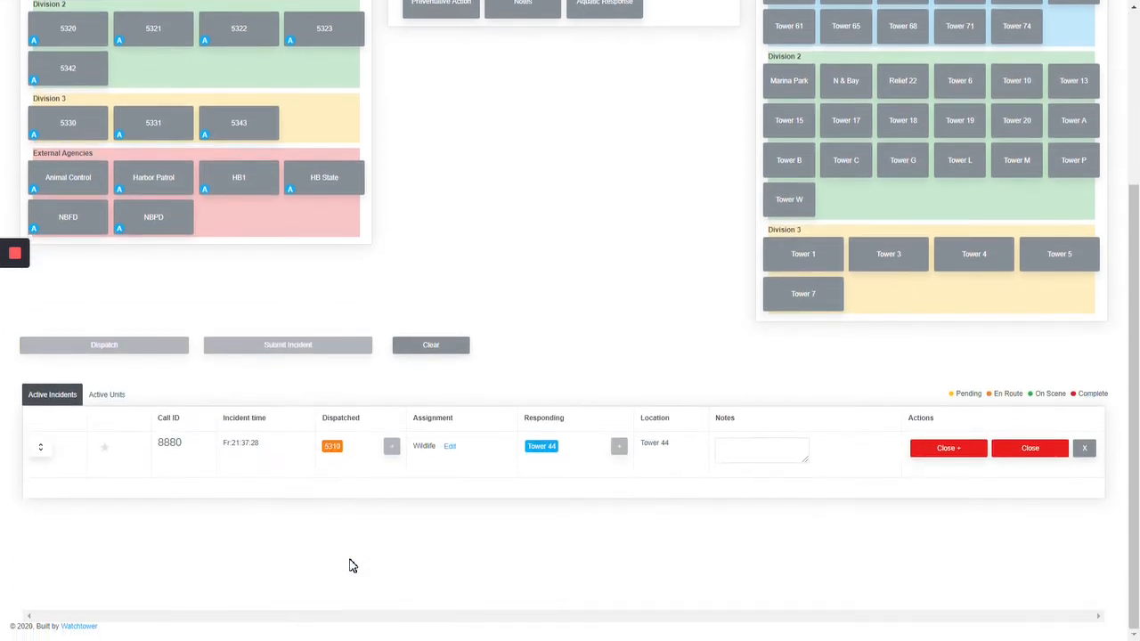
pyautogui.scroll(2, 279, 468)
pyautogui.moveTo(280, 468); pyautogui.dragTo(149, 256)
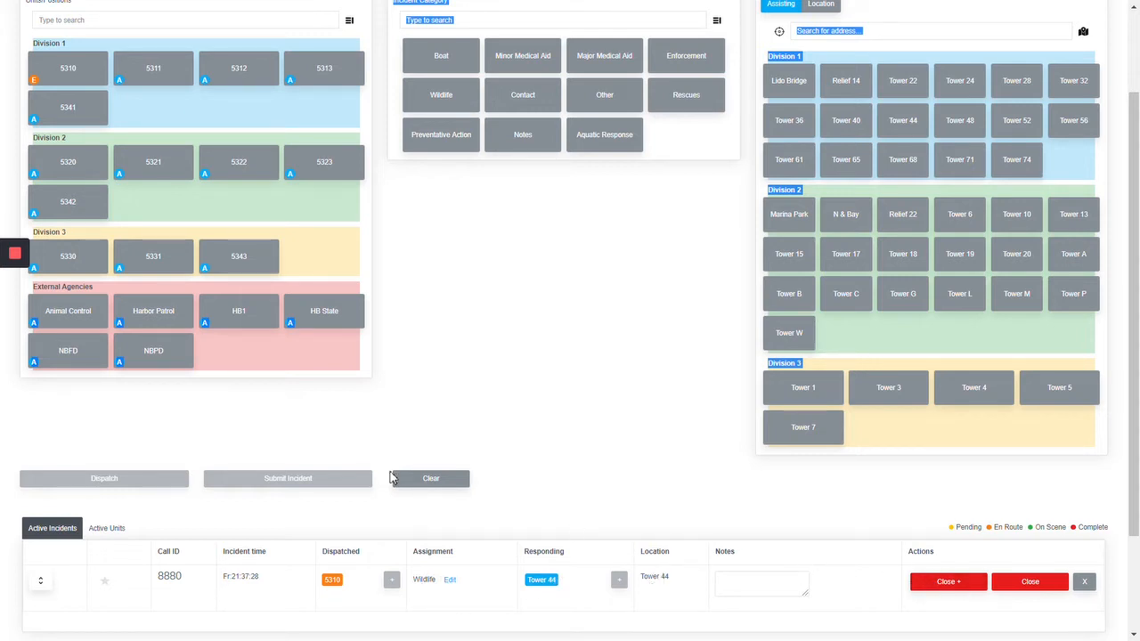
pyautogui.click(495, 428)
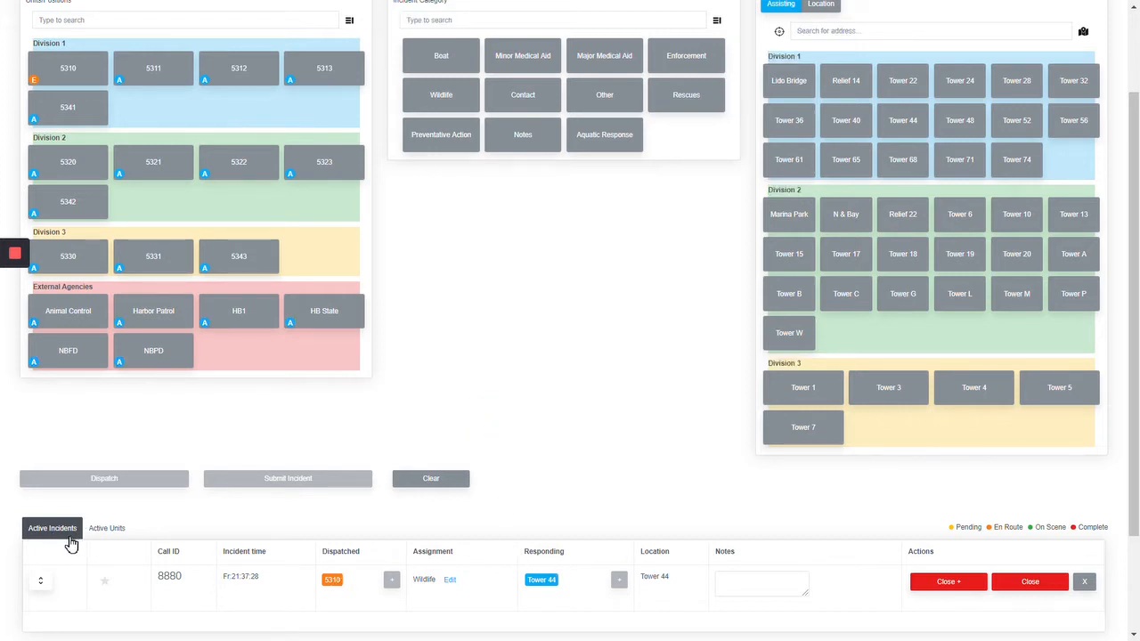
# Step: Mark unit 5310 as on scene for the wildlife call and return to the active incidents list
pyautogui.scroll(-1, 71, 544)
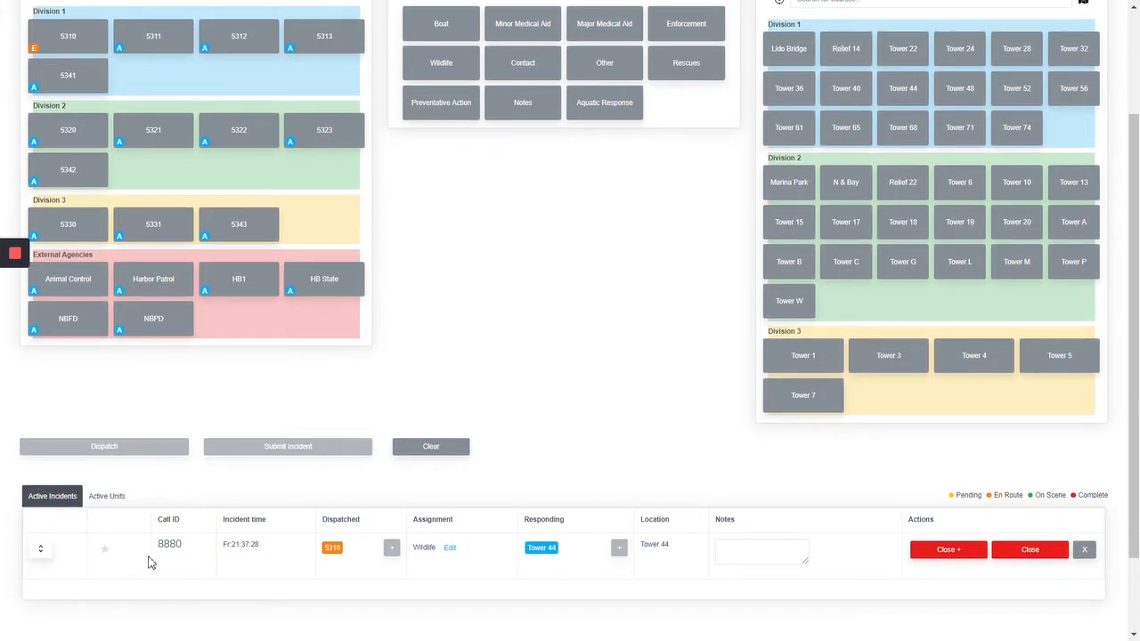
pyautogui.click(104, 497)
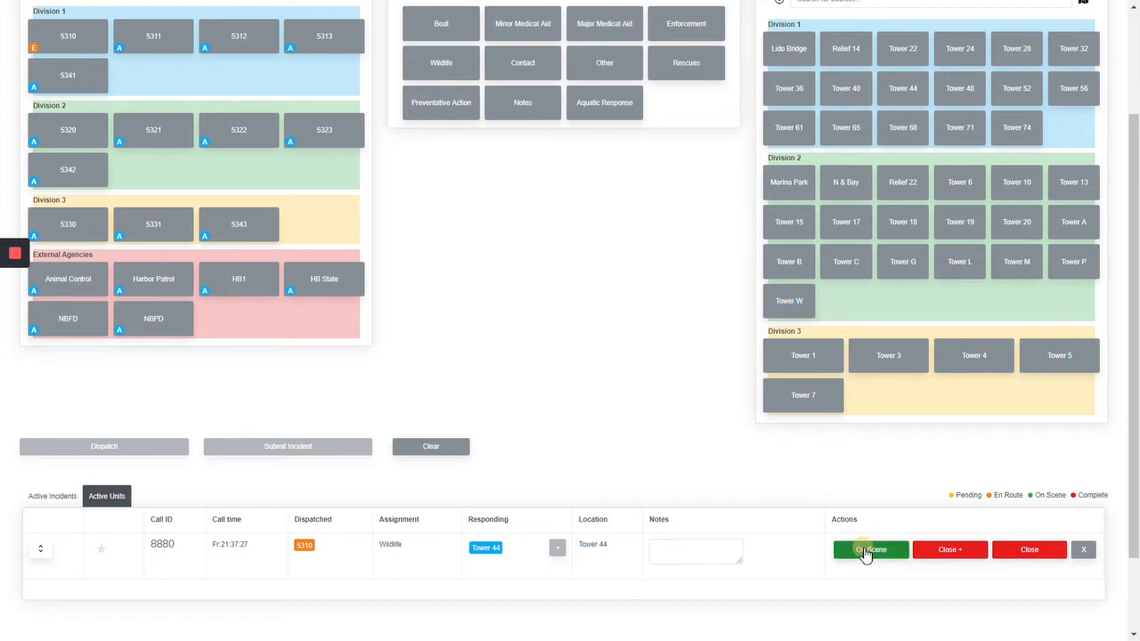
pyautogui.click(864, 550)
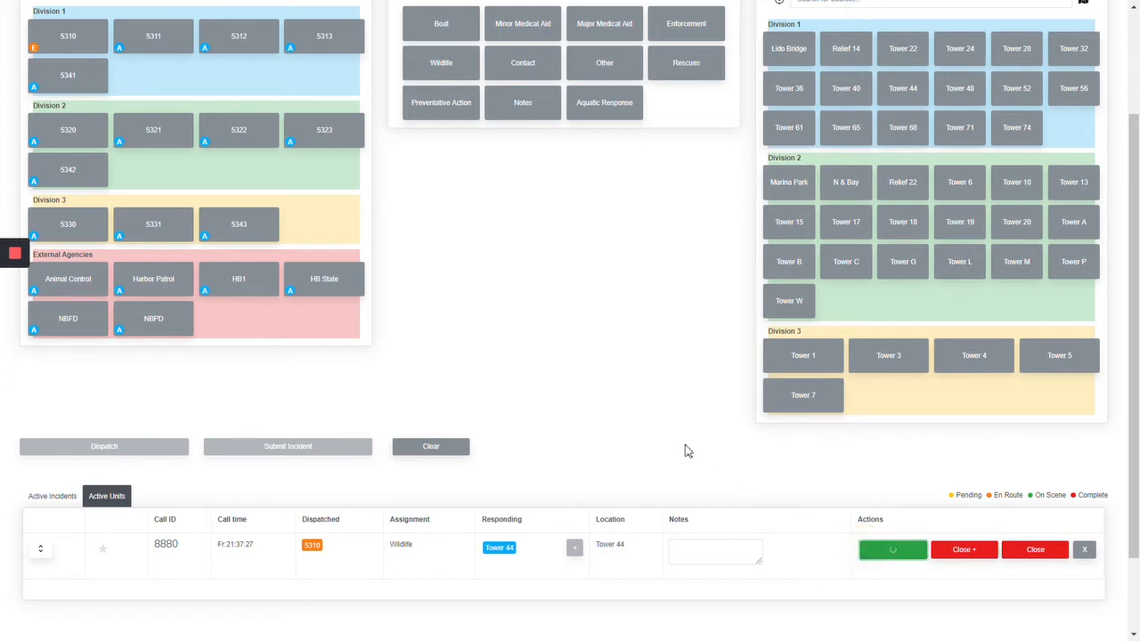
pyautogui.click(55, 497)
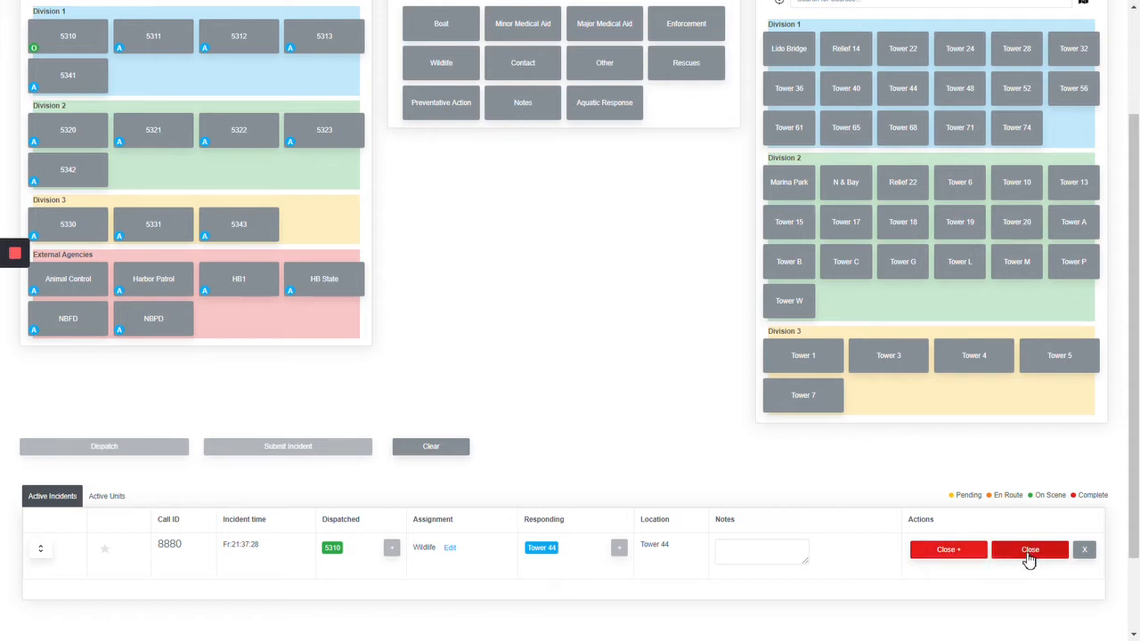
pyautogui.click(841, 483)
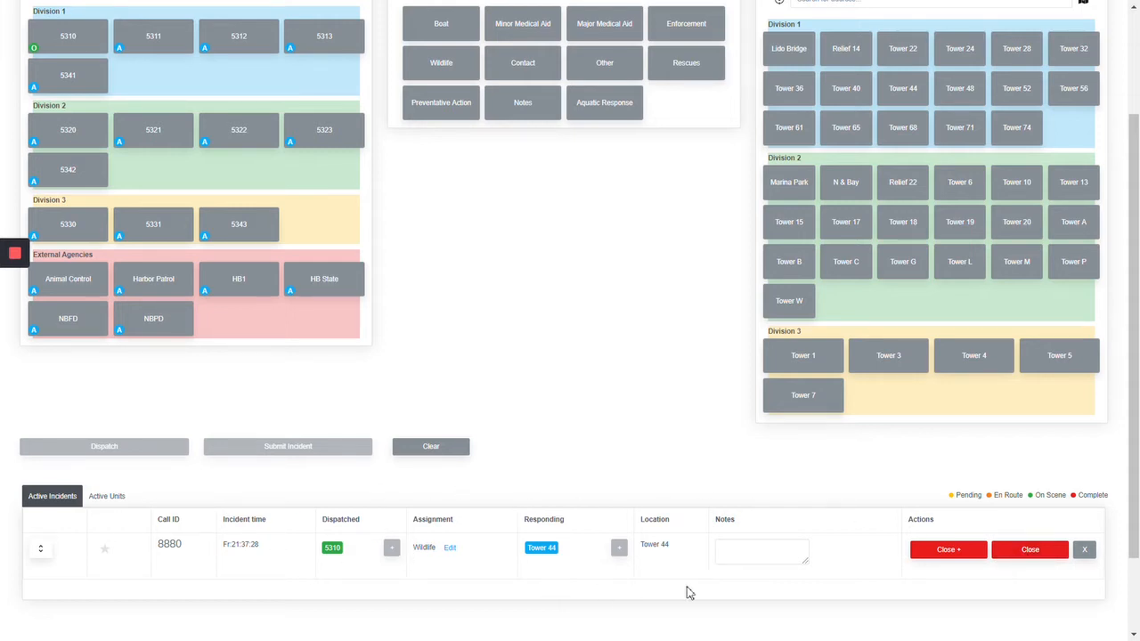
# Step: Start closing the wildlife incident with a detailed report and classify it as Bird, Injured
pyautogui.click(941, 552)
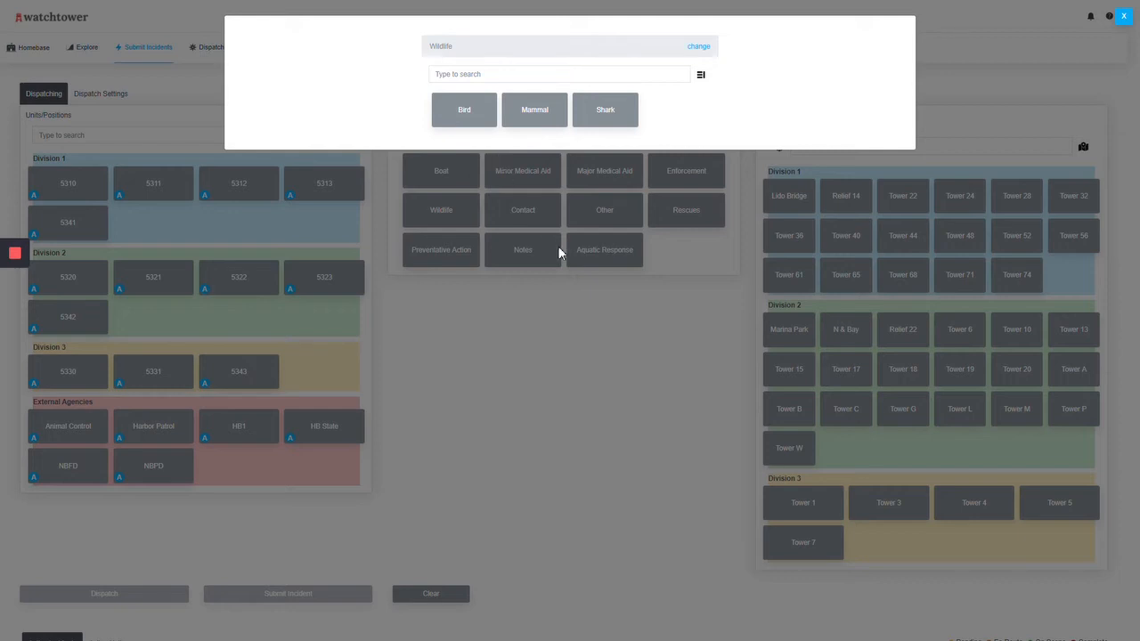
pyautogui.click(462, 111)
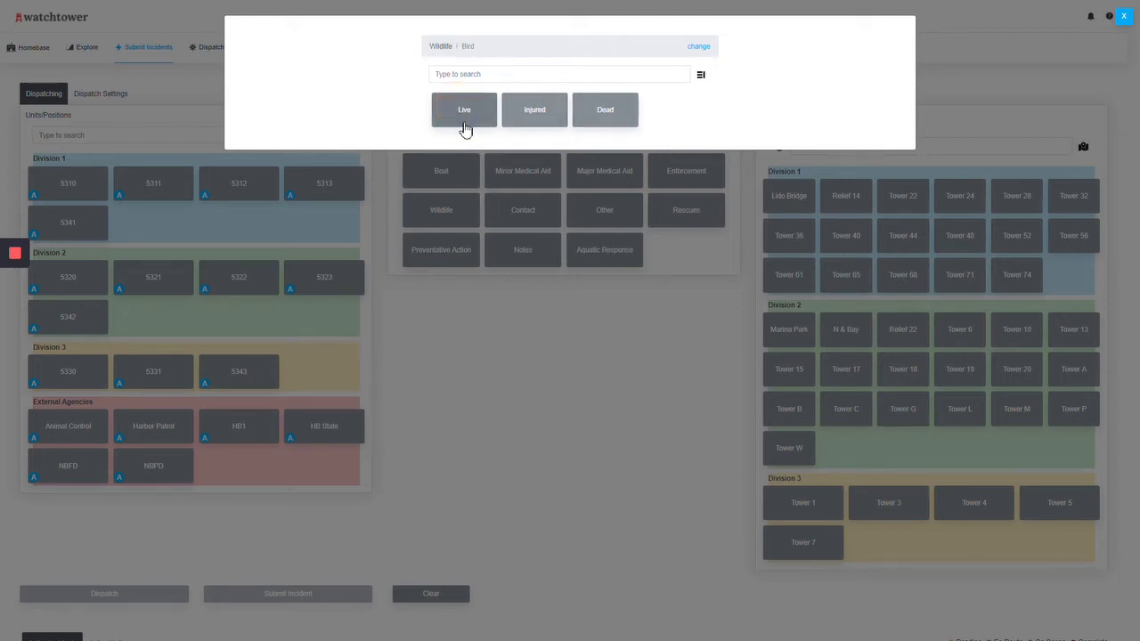
pyautogui.click(534, 113)
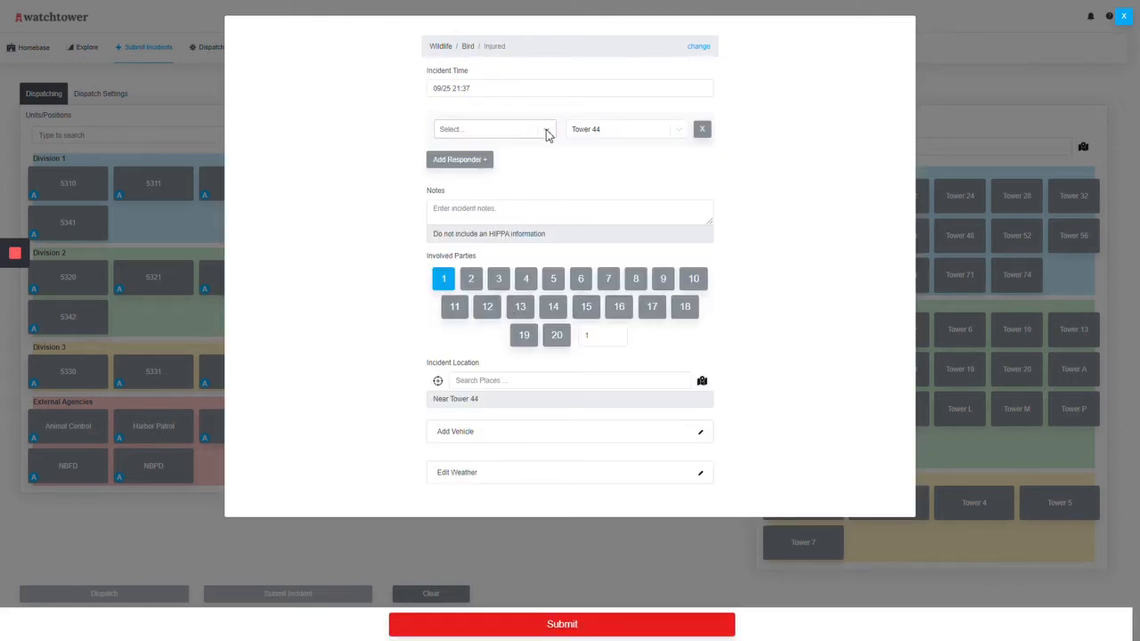
# Step: Submit the injured bird report for Tower 44 to close the incident
pyautogui.click(545, 133)
pyautogui.click(522, 134)
pyautogui.click(702, 382)
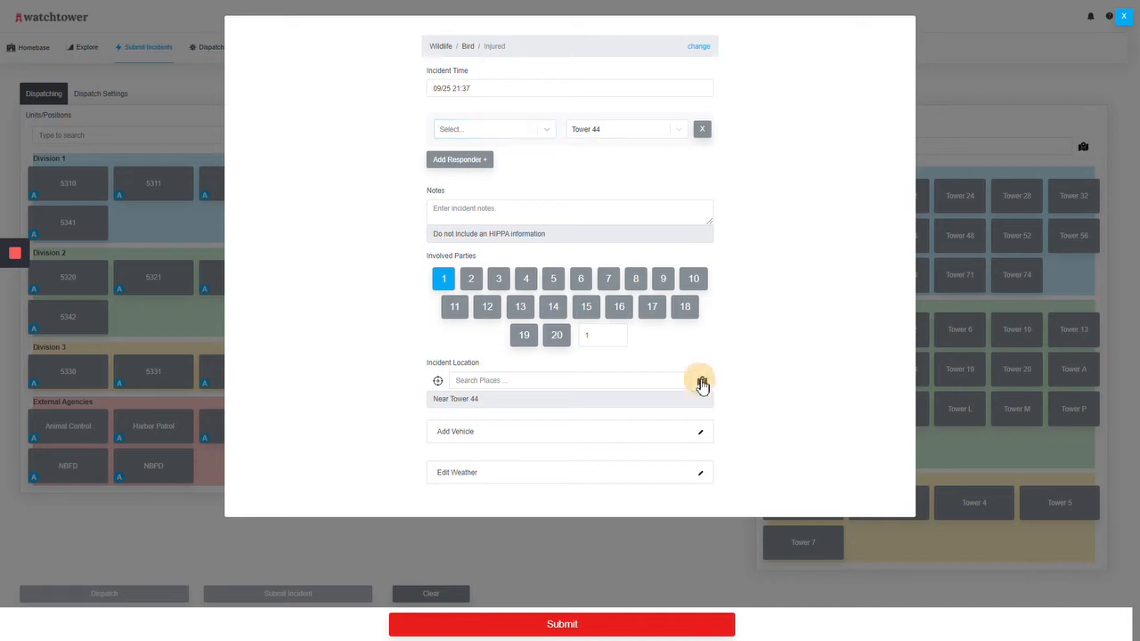
pyautogui.click(702, 383)
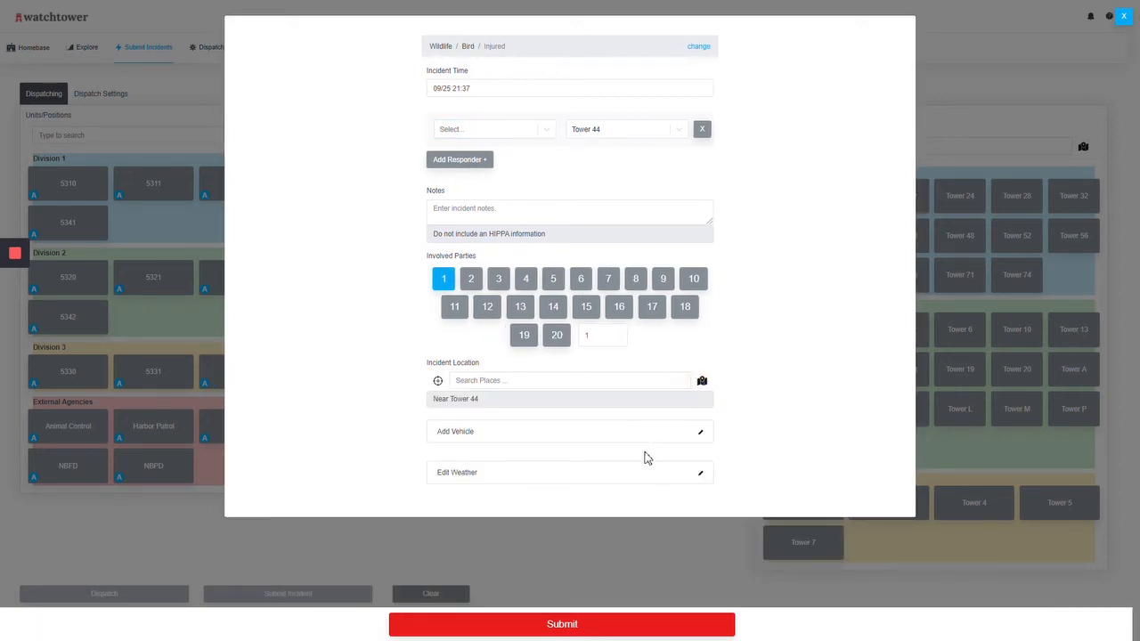
pyautogui.click(565, 621)
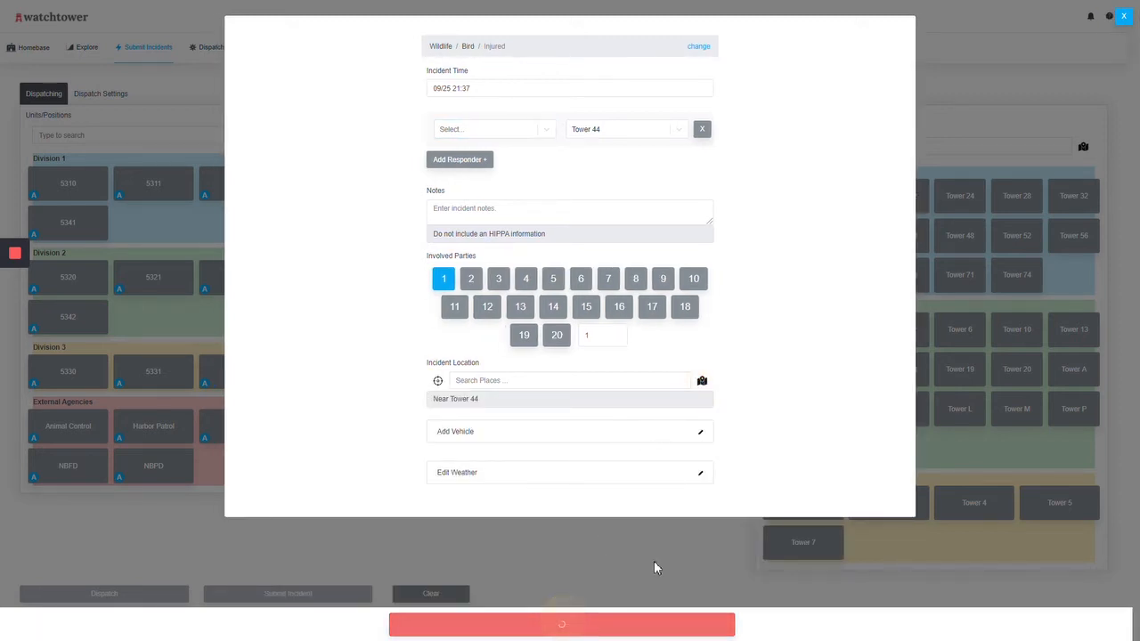
pyautogui.scroll(-4, 722, 545)
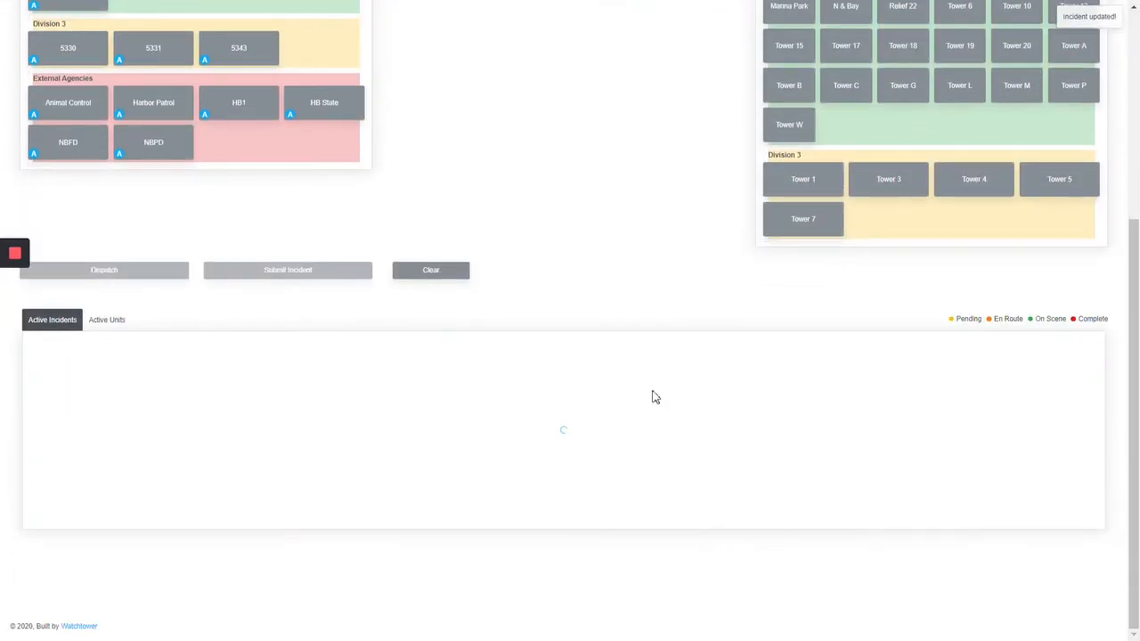
pyautogui.scroll(3, 570, 395)
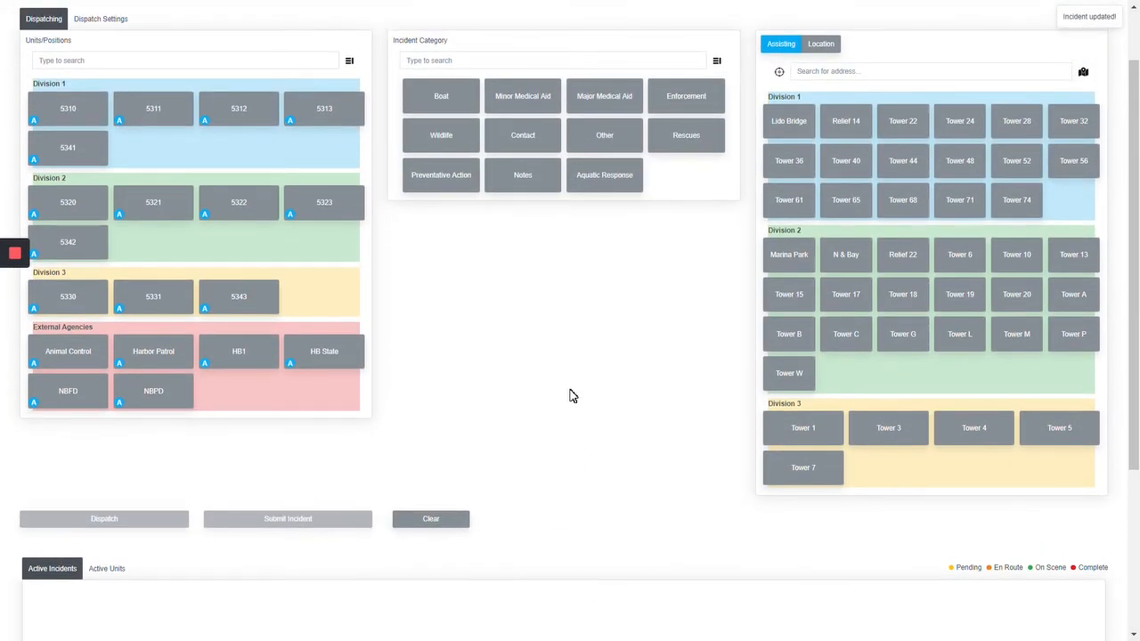
# Step: Dispatch units 5311 and 5310 to an Enforcement incident with Tower 40 set as the location only
pyautogui.scroll(1, 573, 396)
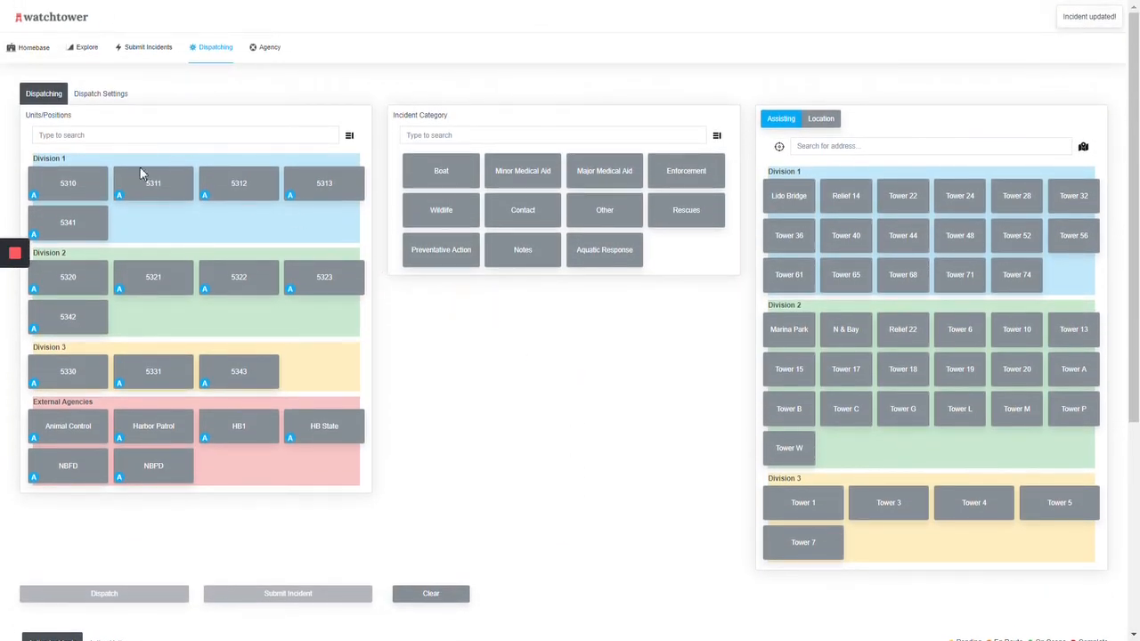
pyautogui.click(133, 183)
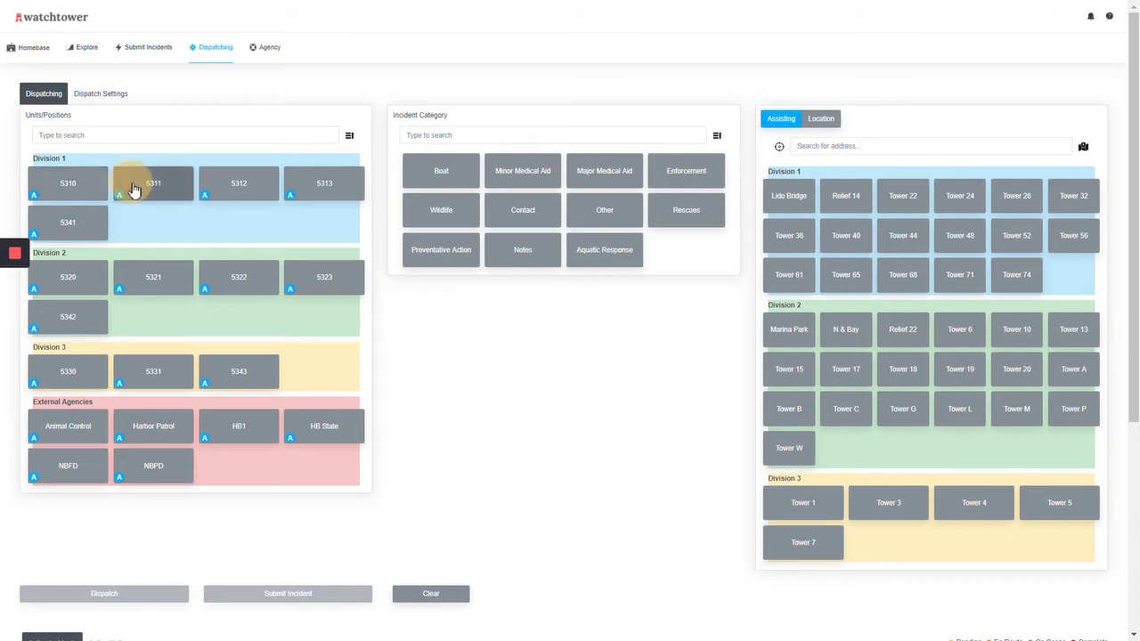
pyautogui.click(85, 191)
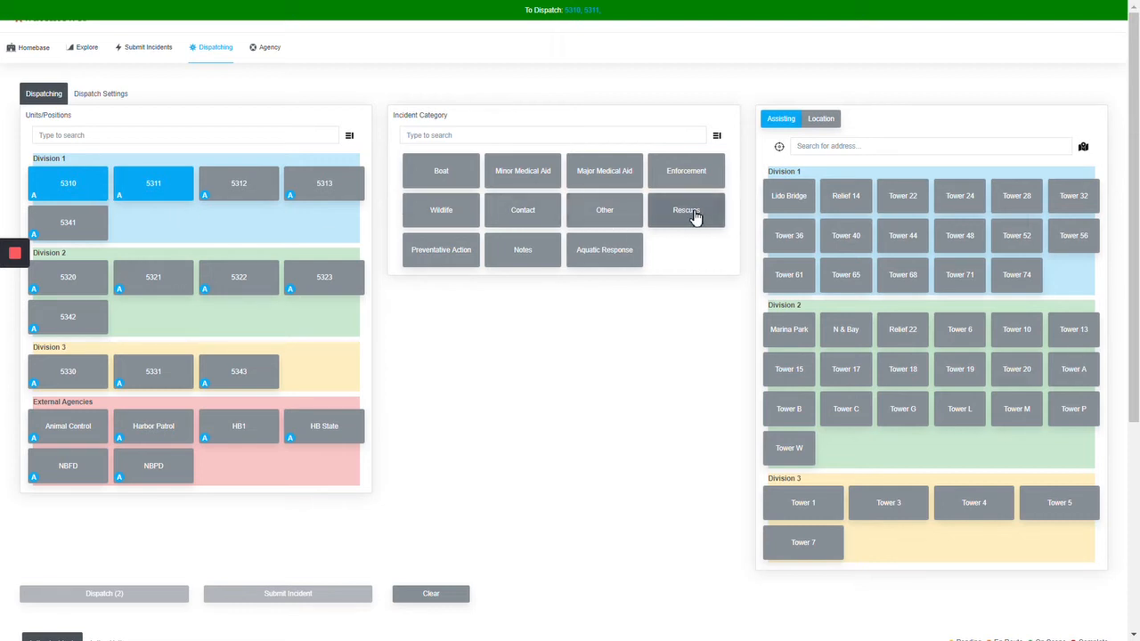
pyautogui.click(684, 171)
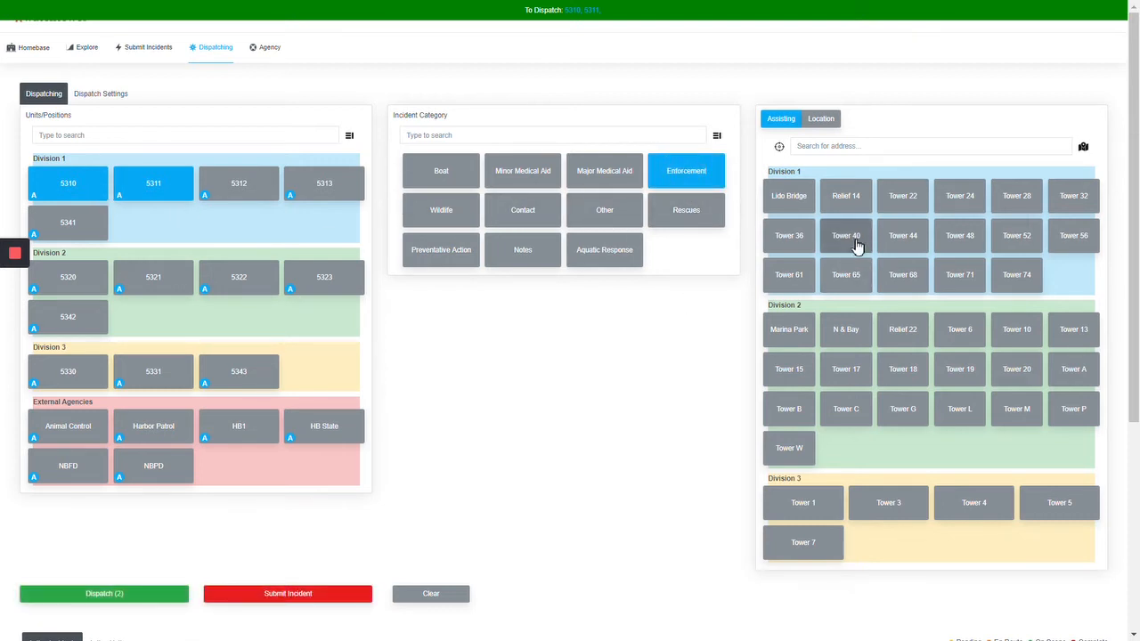
pyautogui.click(823, 119)
pyautogui.click(849, 243)
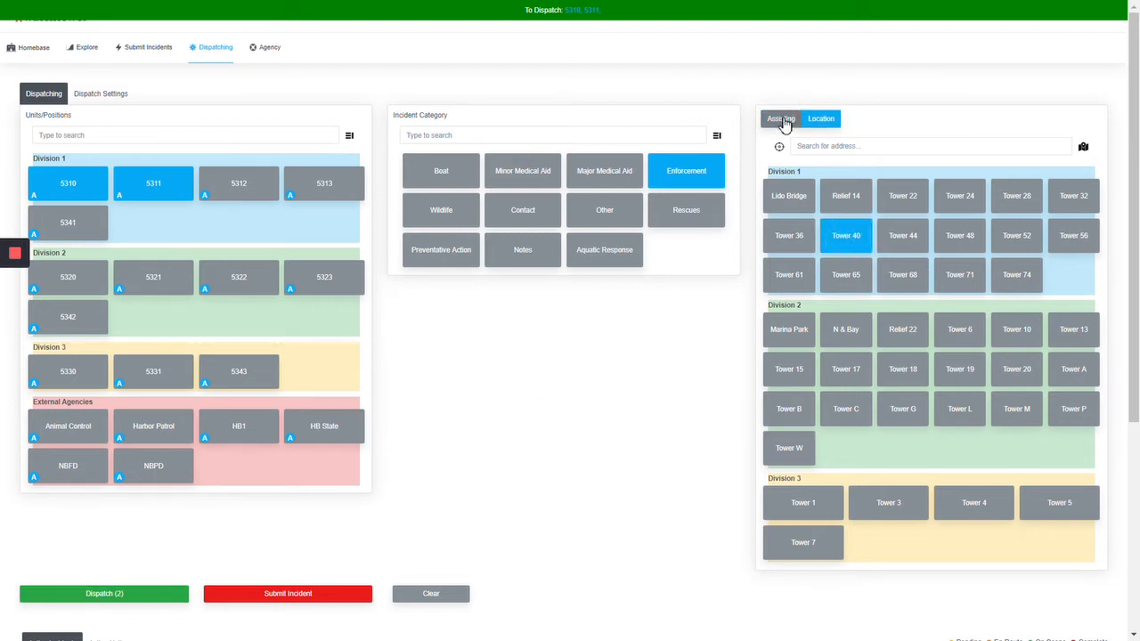
pyautogui.click(152, 593)
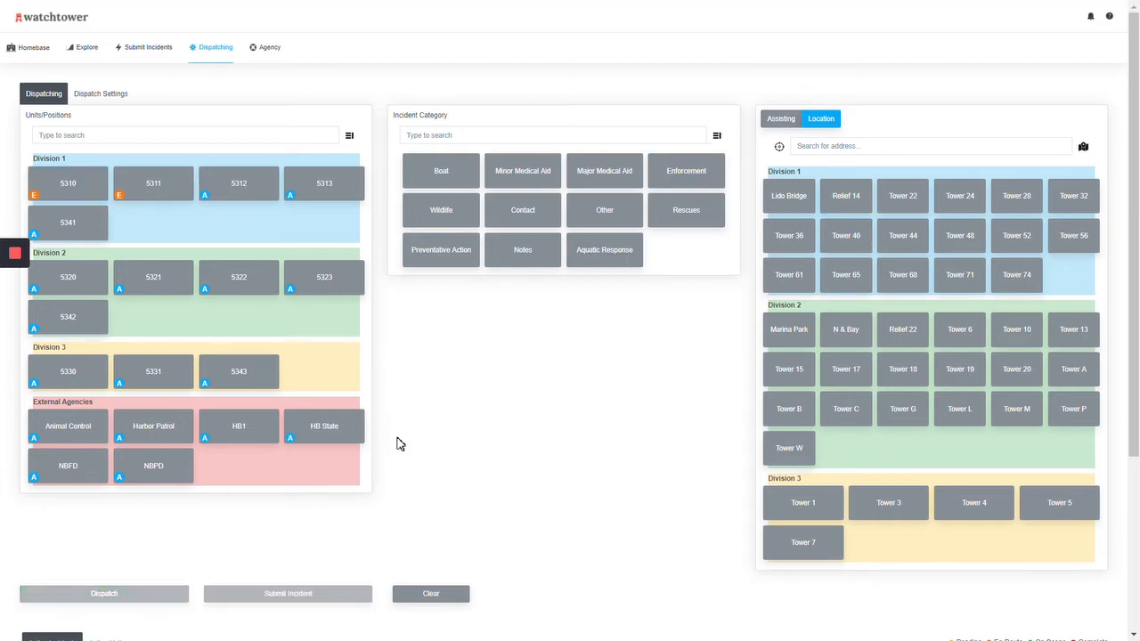
# Step: Examine the enforcement incident's dispatched, responding and location entries, comparing the Assisting and Location modes for towers
pyautogui.scroll(-1, 400, 444)
pyautogui.click(275, 300)
pyautogui.scroll(-1, 277, 305)
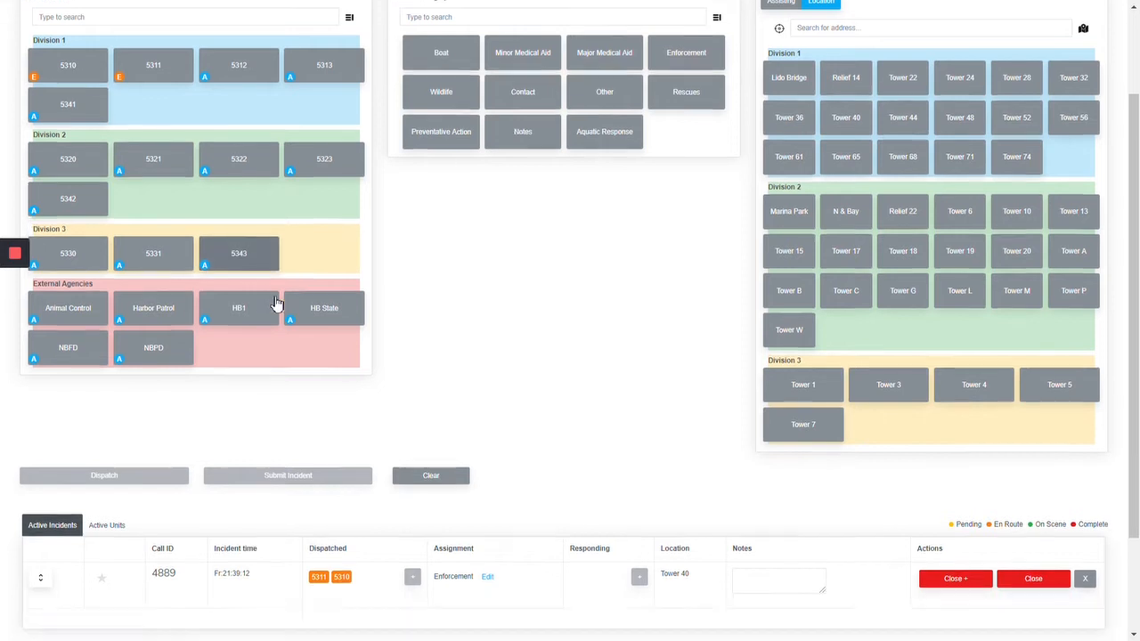
pyautogui.scroll(-2, 275, 304)
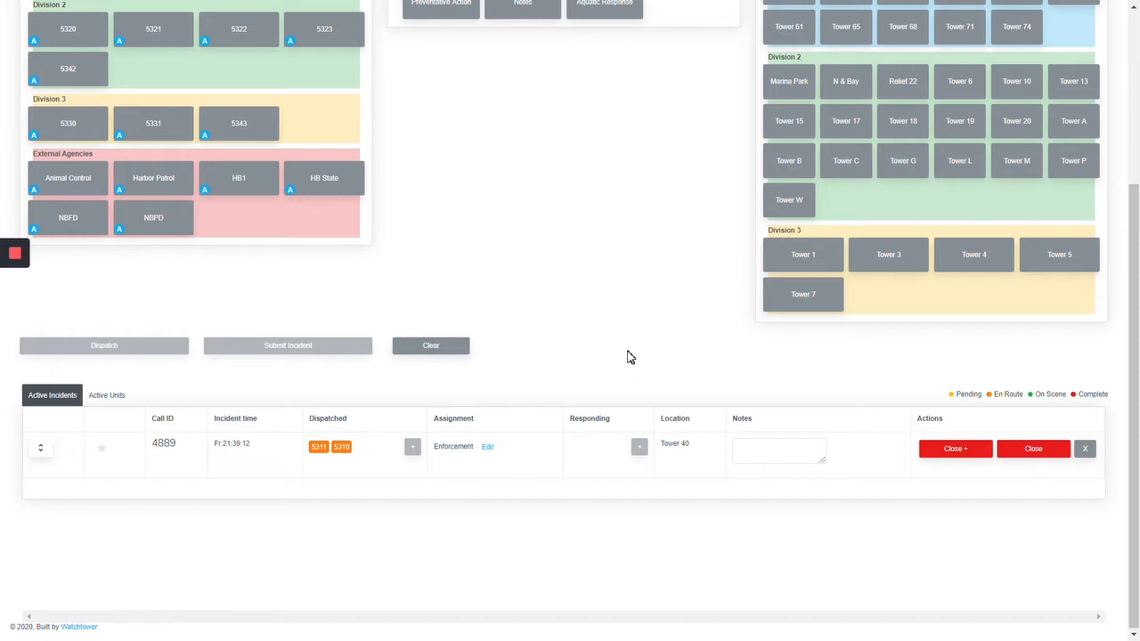
pyautogui.scroll(3, 628, 357)
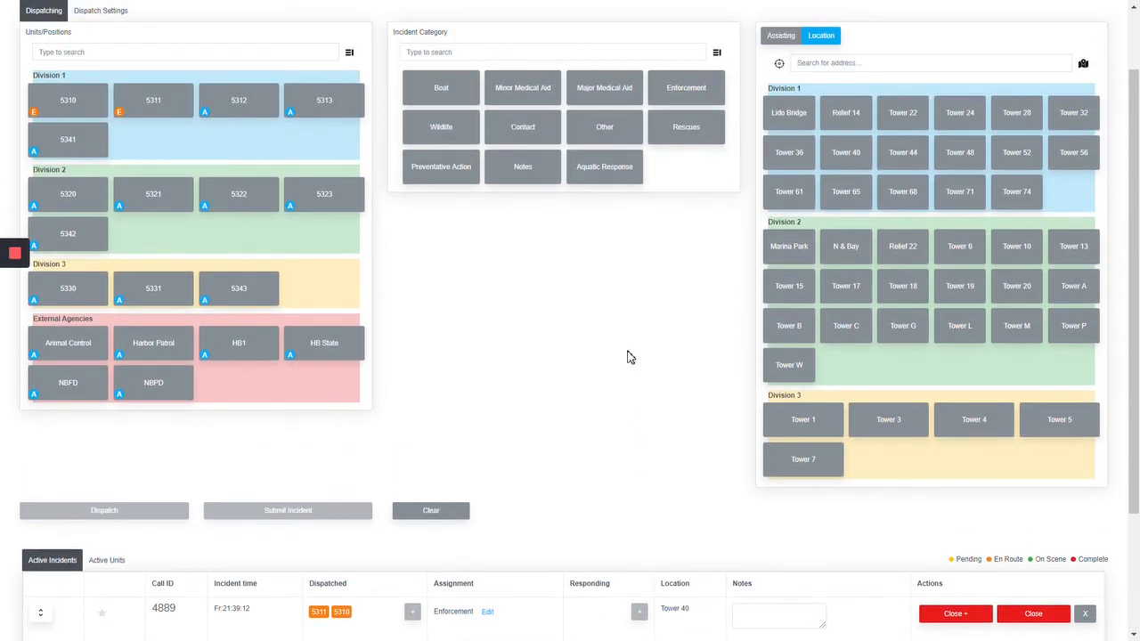
pyautogui.click(781, 41)
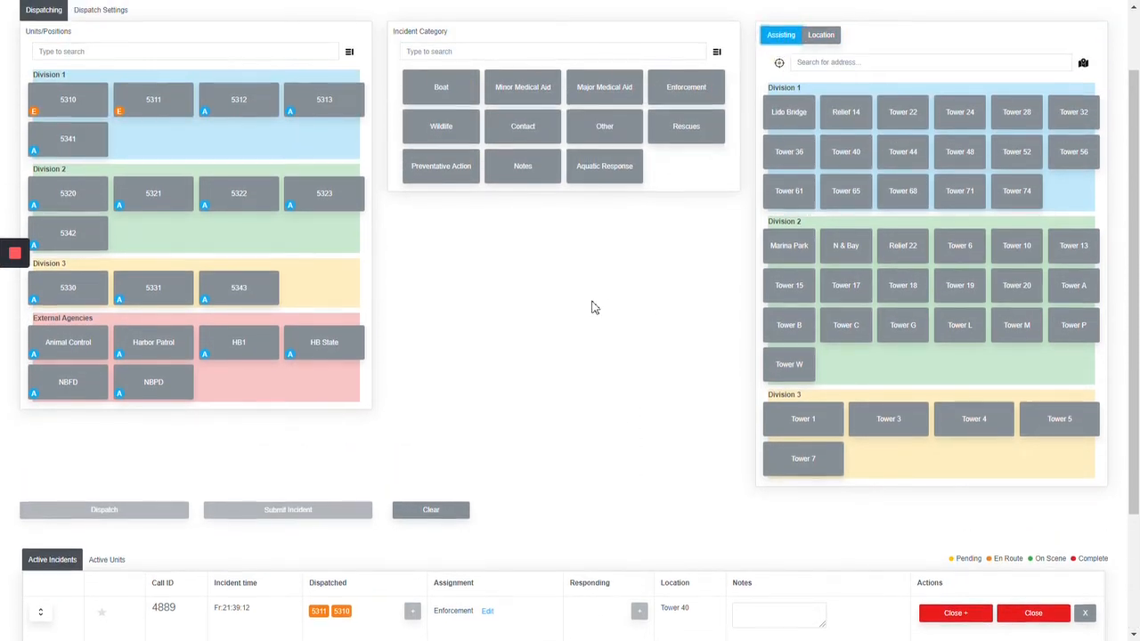
pyautogui.scroll(-1, 595, 307)
pyautogui.scroll(3, 593, 308)
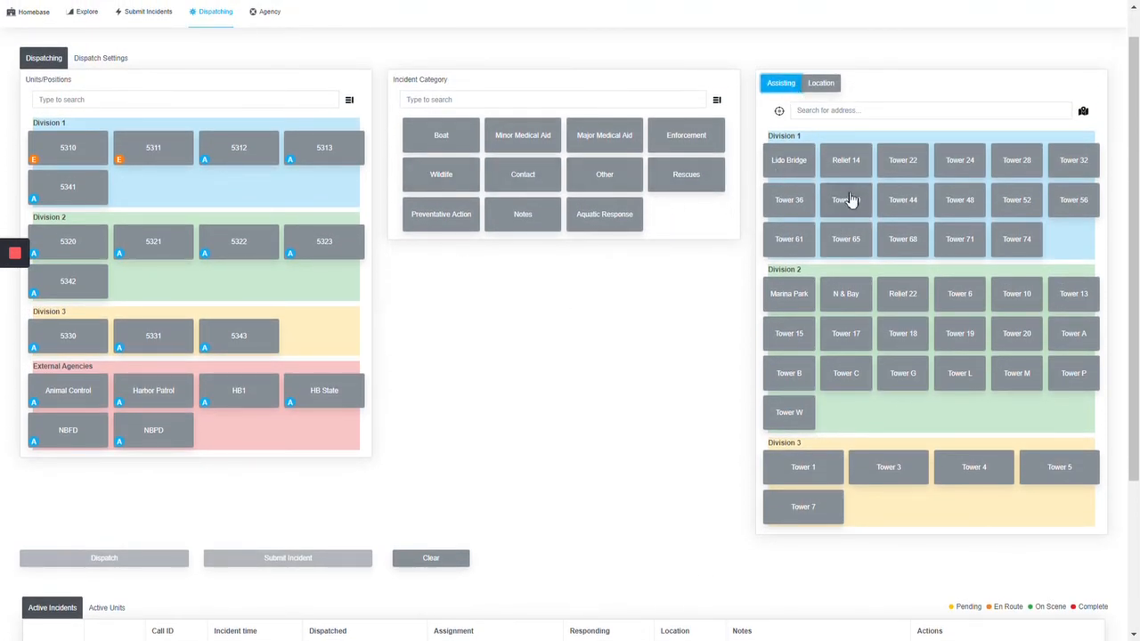
pyautogui.click(811, 91)
# Step: Mark units 5311 and 5310 as on scene for the enforcement call and return to the active incidents list
pyautogui.scroll(-2, 784, 265)
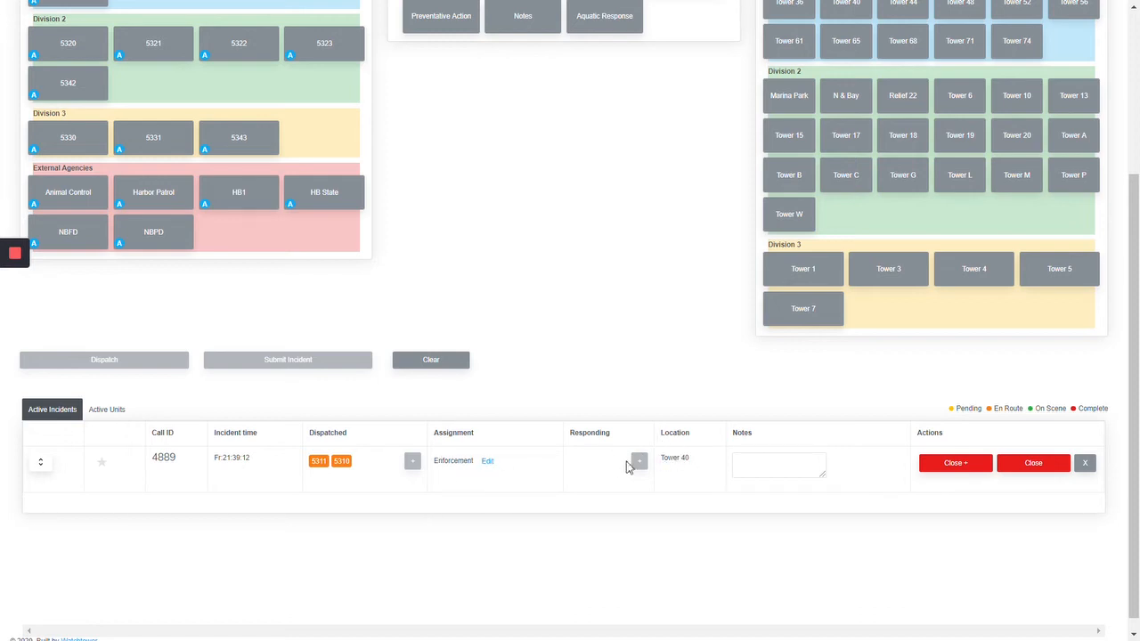
pyautogui.click(116, 412)
pyautogui.click(900, 467)
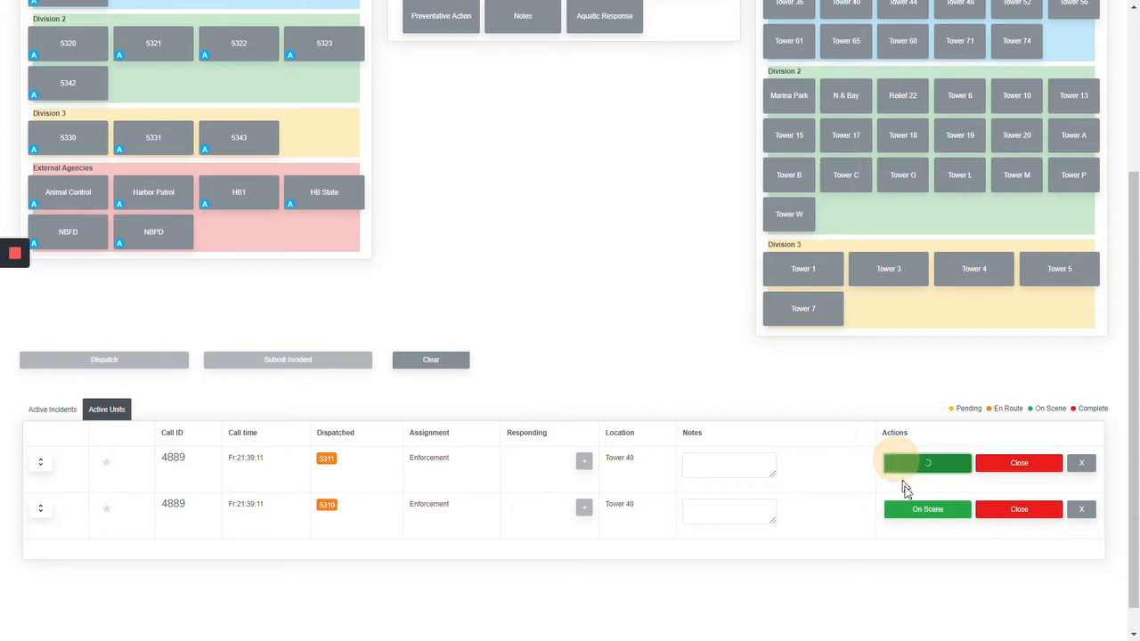
pyautogui.click(909, 510)
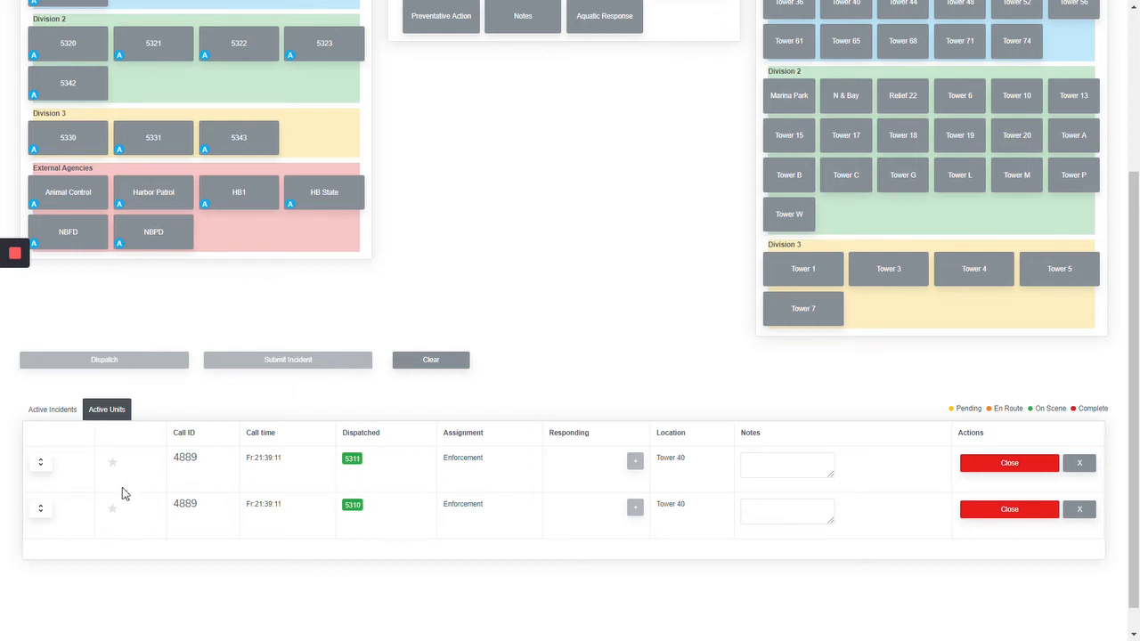
pyautogui.moveTo(342, 459); pyautogui.dragTo(380, 467)
pyautogui.moveTo(342, 501); pyautogui.dragTo(376, 510)
pyautogui.click(388, 488)
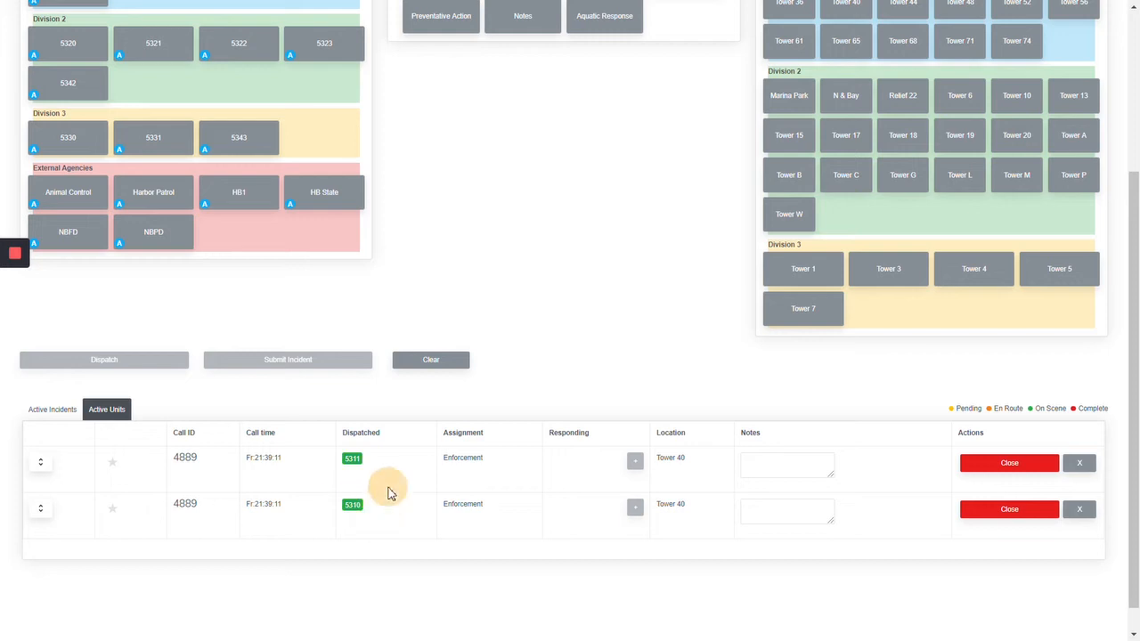
pyautogui.click(56, 411)
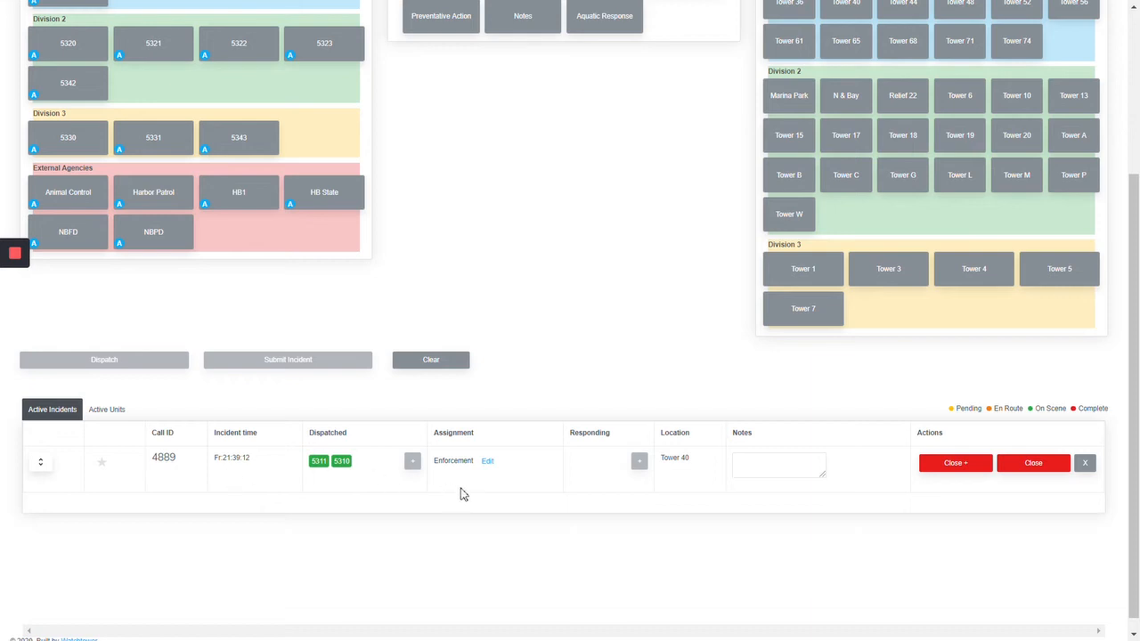
# Step: Close unit 5310's part of the enforcement call from the active units list, keeping unit 5311 on it, and return to the active incidents
pyautogui.click(123, 421)
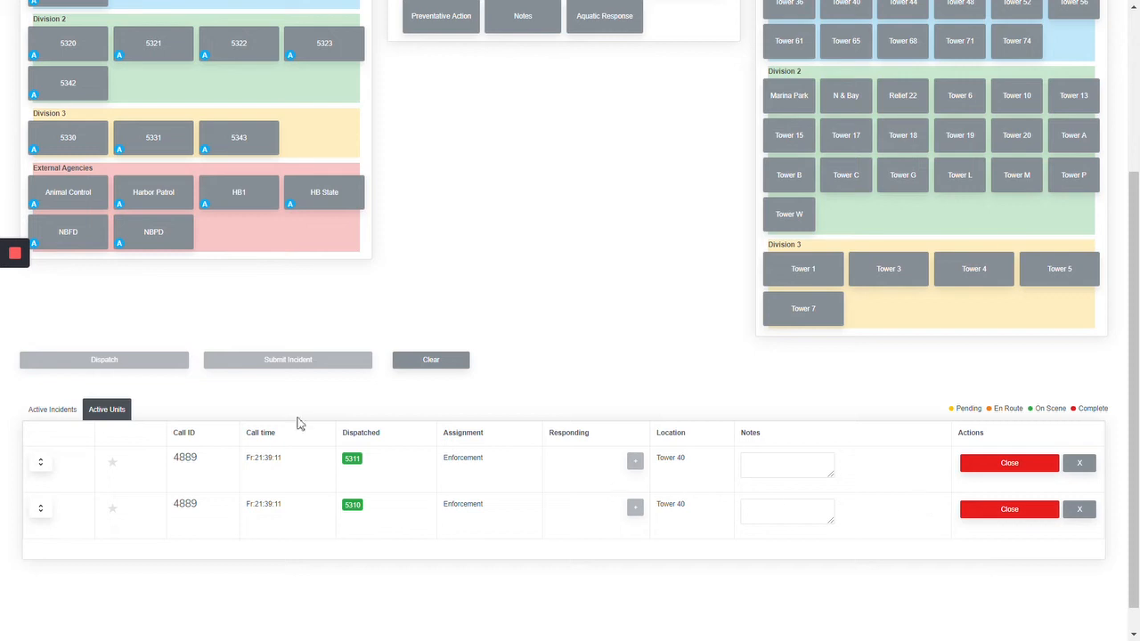
pyautogui.click(51, 414)
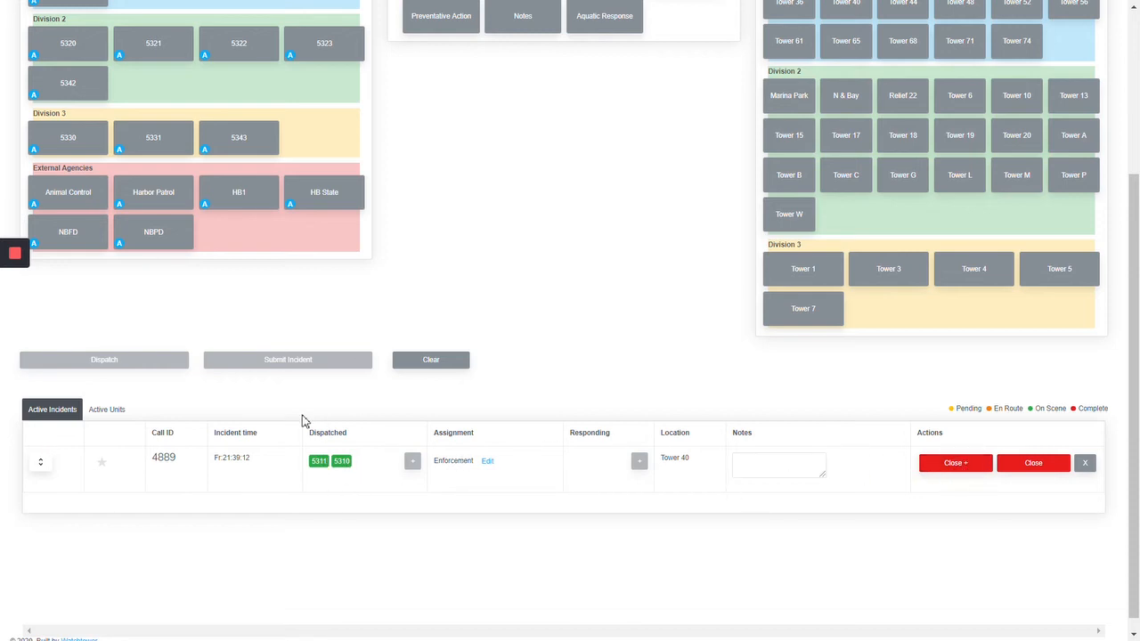
pyautogui.click(126, 414)
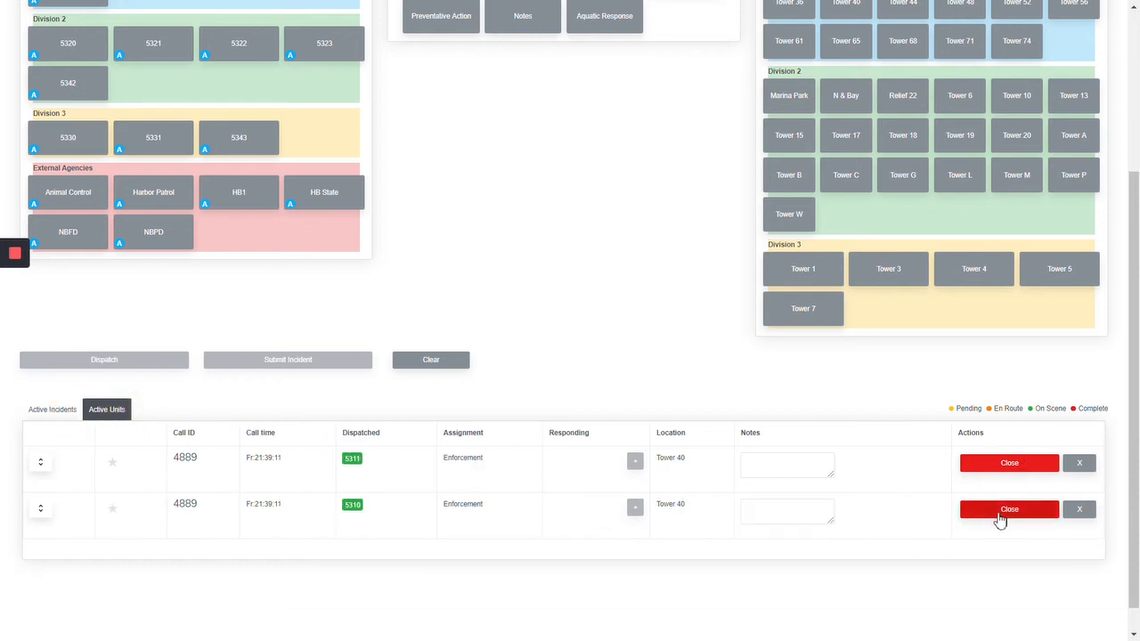
pyautogui.click(1001, 514)
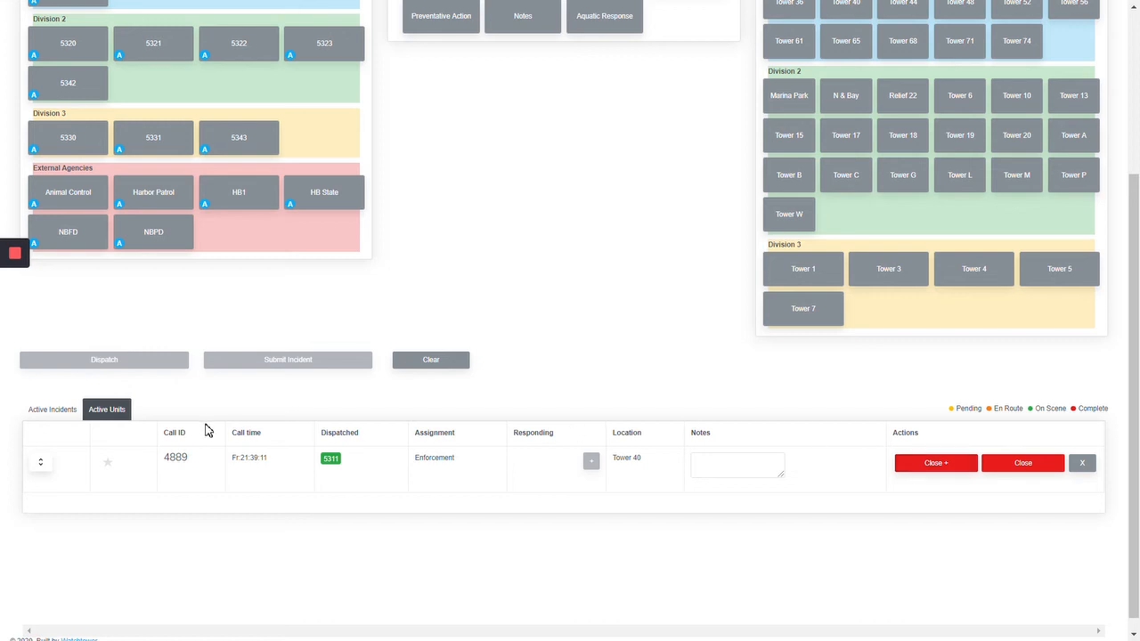
pyautogui.click(48, 413)
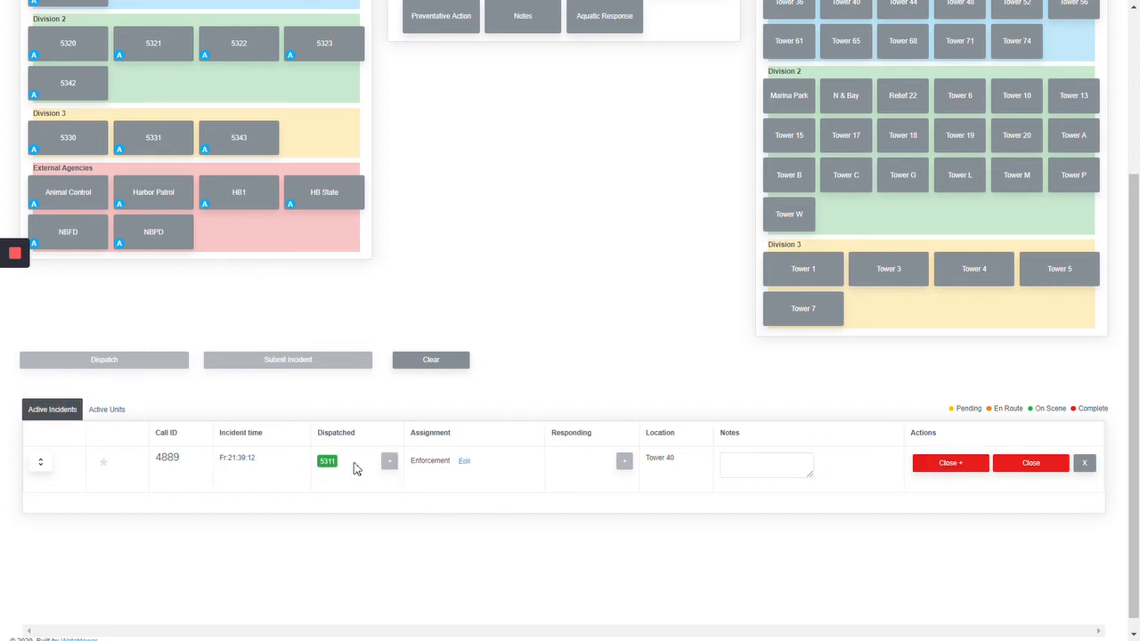
# Step: Close the enforcement incident at Tower 40 with a report categorized as Warning, Dog, and submit it
pyautogui.scroll(1, 326, 288)
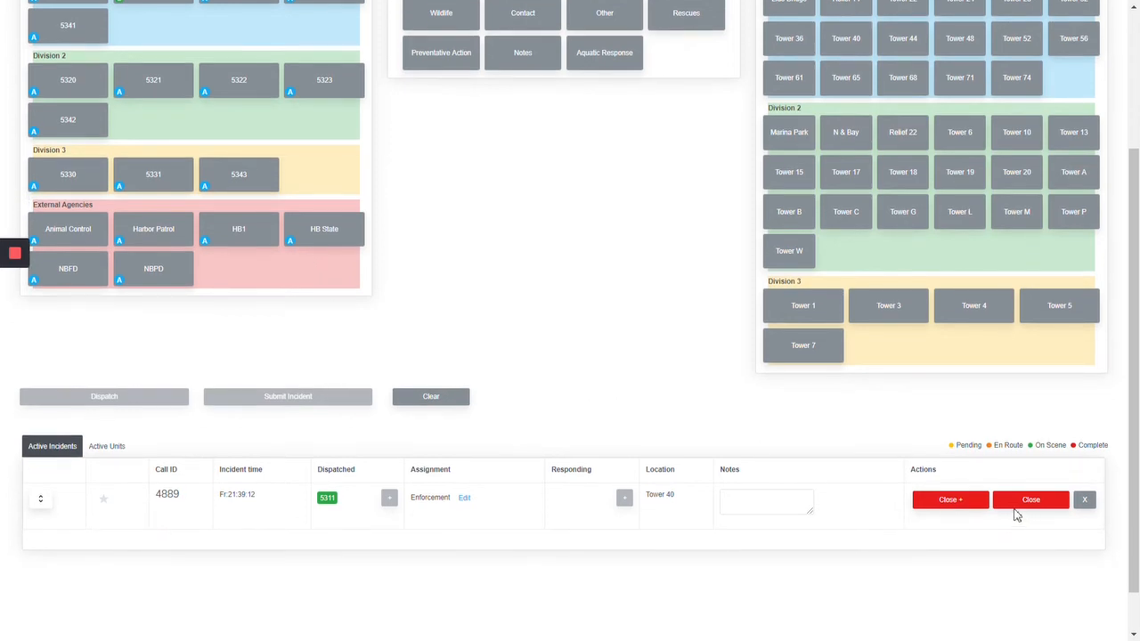
pyautogui.click(948, 498)
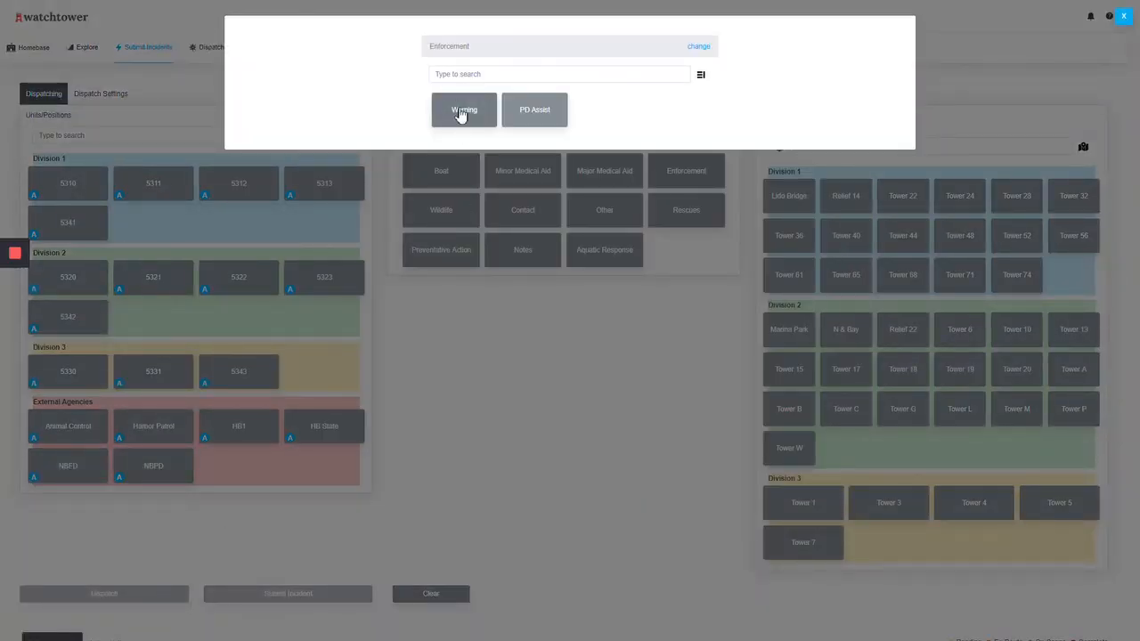
pyautogui.click(463, 113)
pyautogui.click(473, 118)
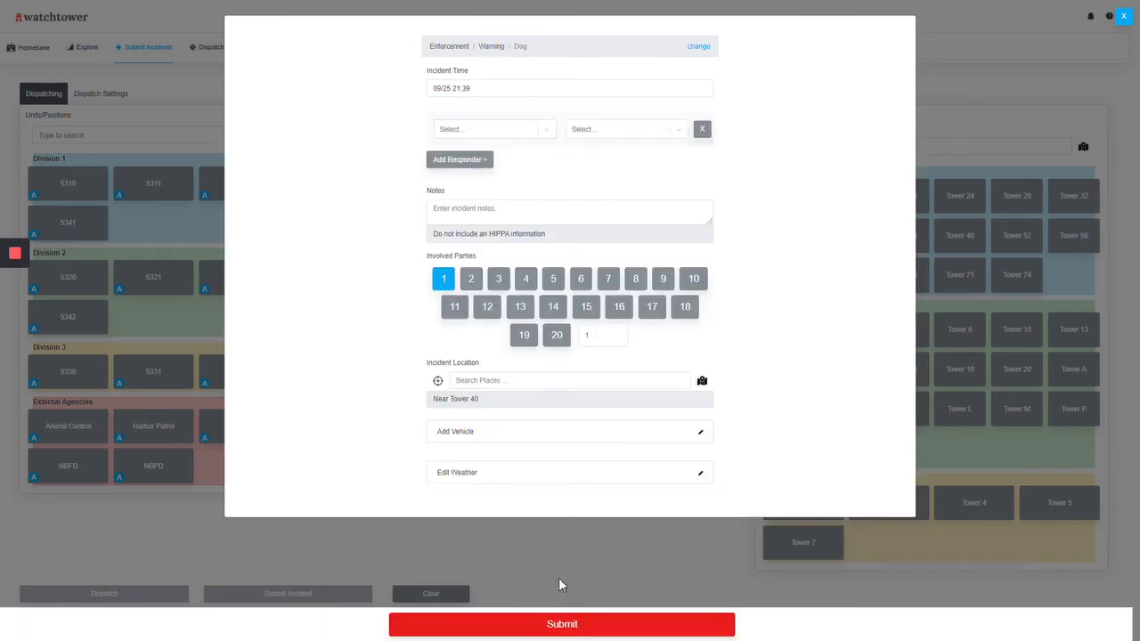
pyautogui.click(545, 622)
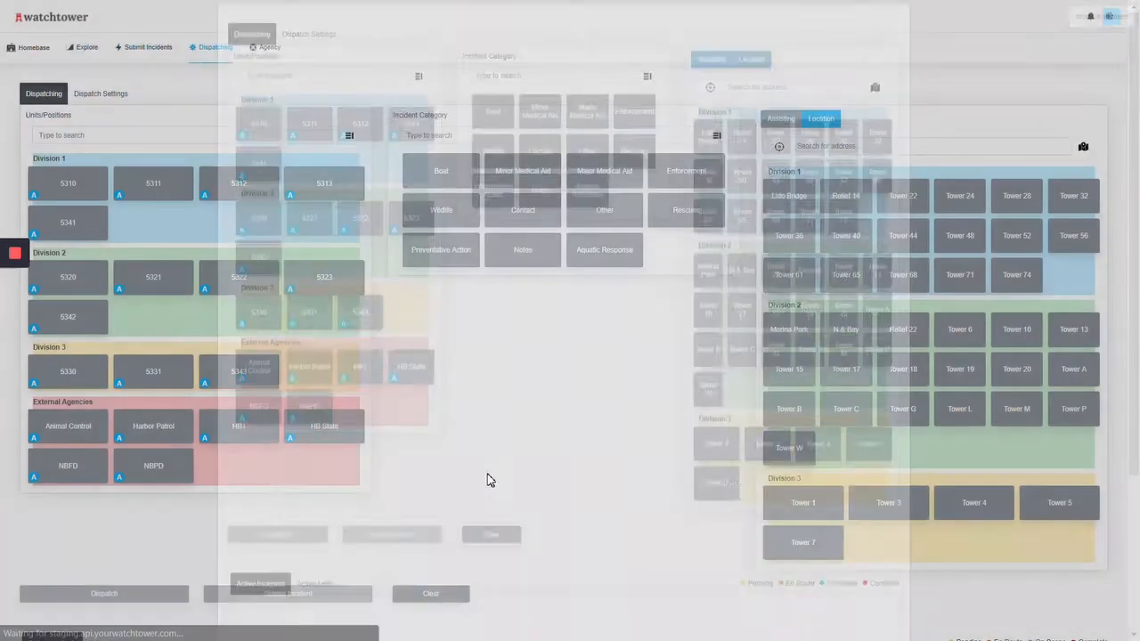
# Step: Select unit 5310 and the Rescues category, with Tower 40 set as assisting
pyautogui.scroll(-3, 487, 480)
pyautogui.scroll(2, 487, 480)
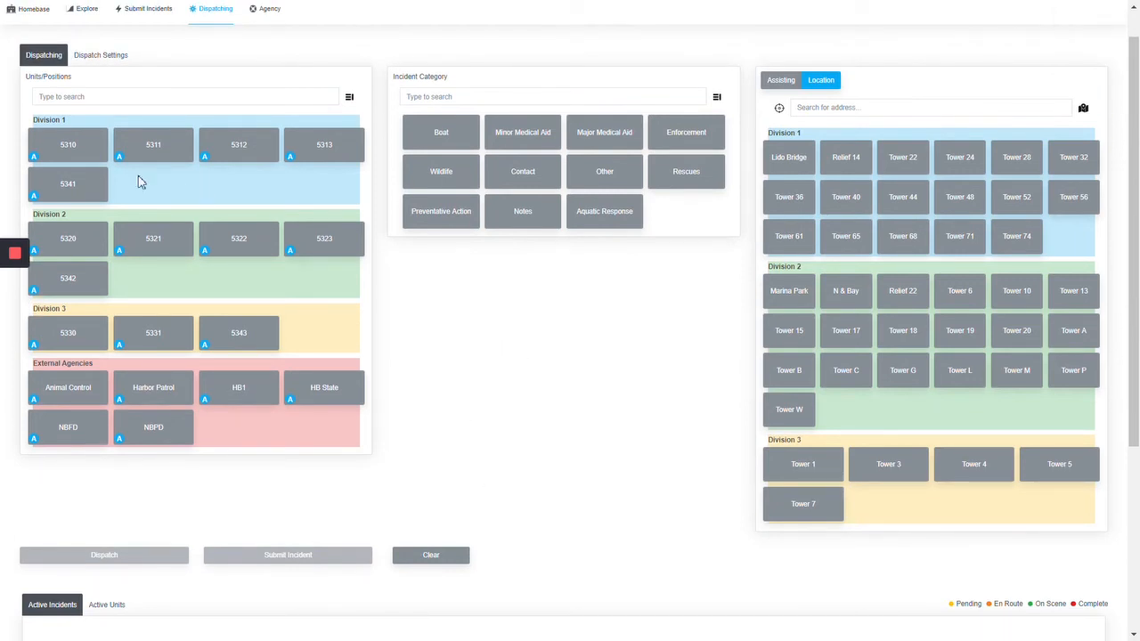
pyautogui.click(56, 148)
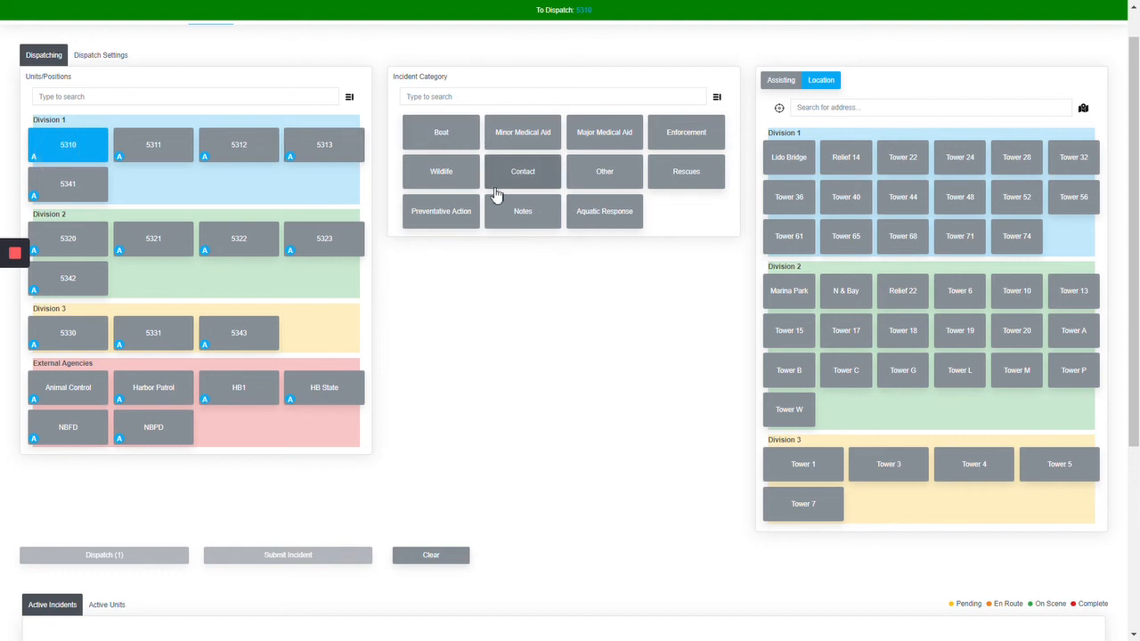
pyautogui.click(677, 173)
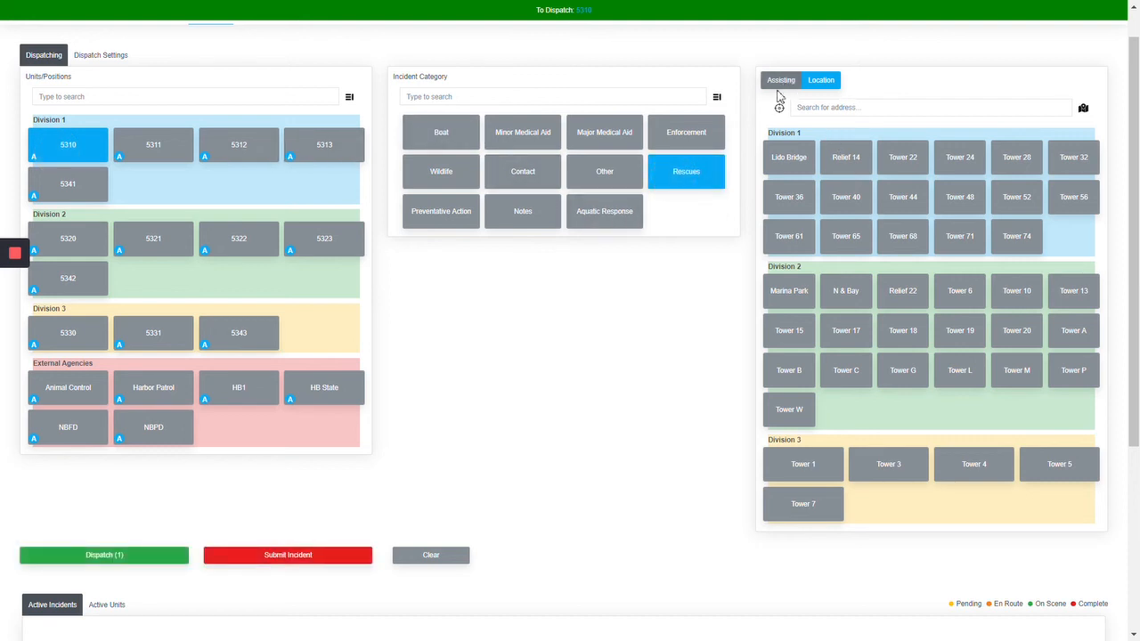
pyautogui.click(781, 82)
pyautogui.click(838, 199)
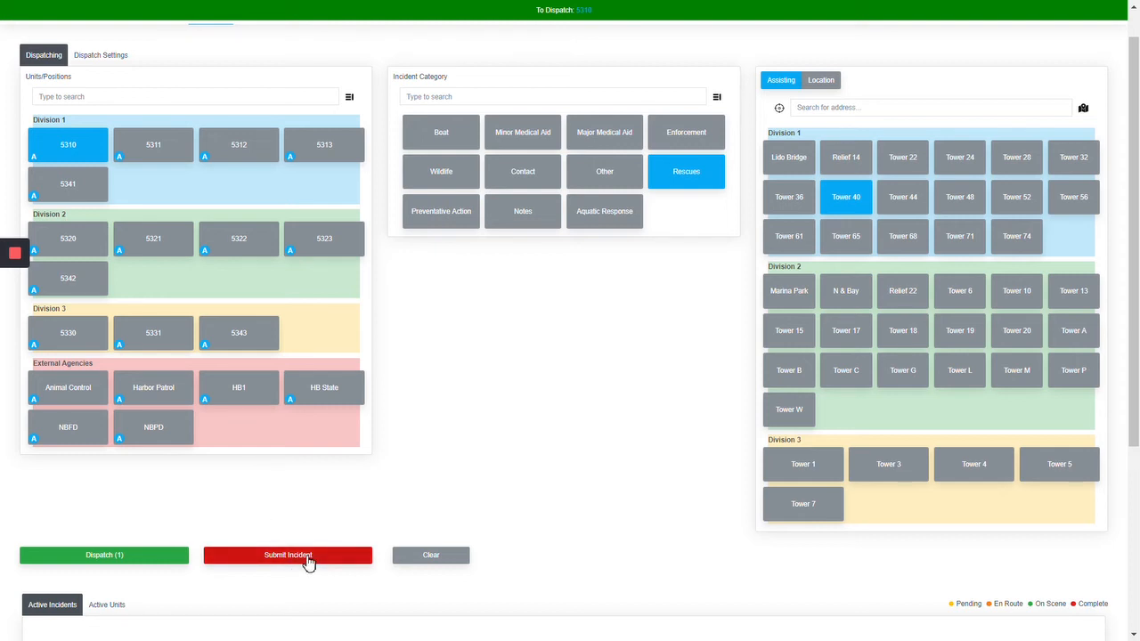
pyautogui.scroll(-1, 308, 563)
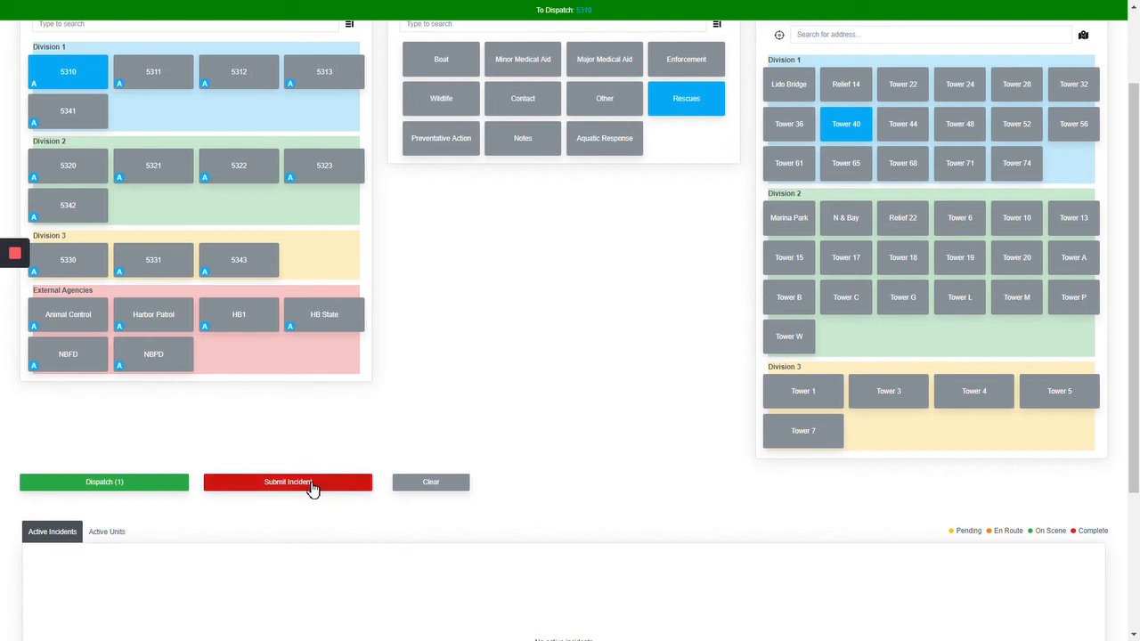
pyautogui.scroll(2, 325, 459)
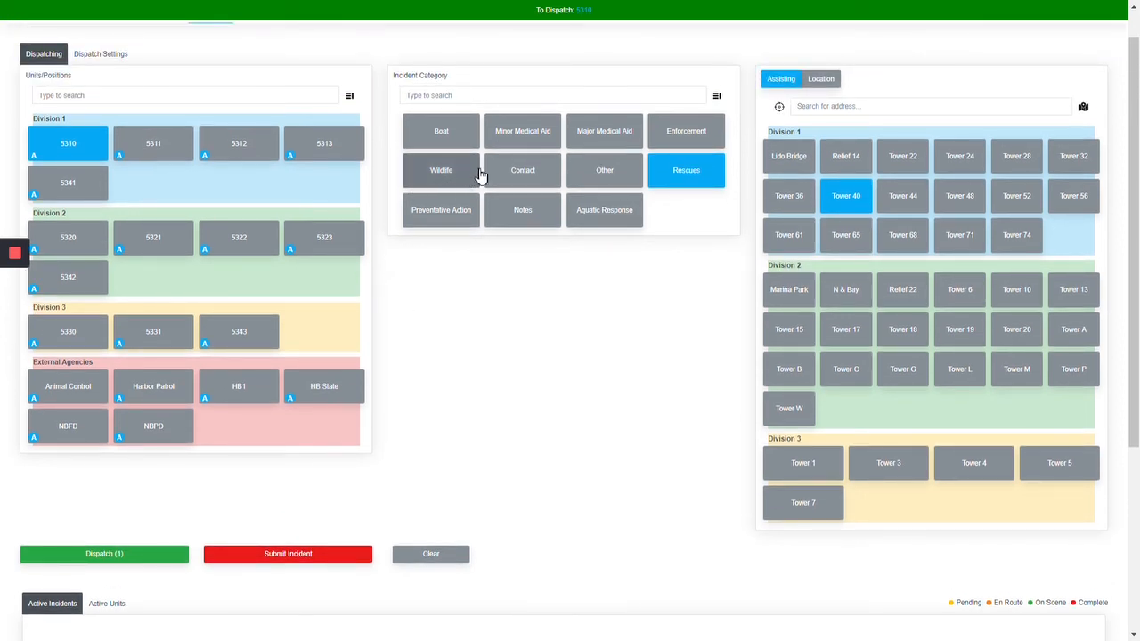
# Step: Switch the category to Contact, deselect unit 5310, and submit a Public Education incident for Tower 40 with 15 involved parties
pyautogui.click(513, 172)
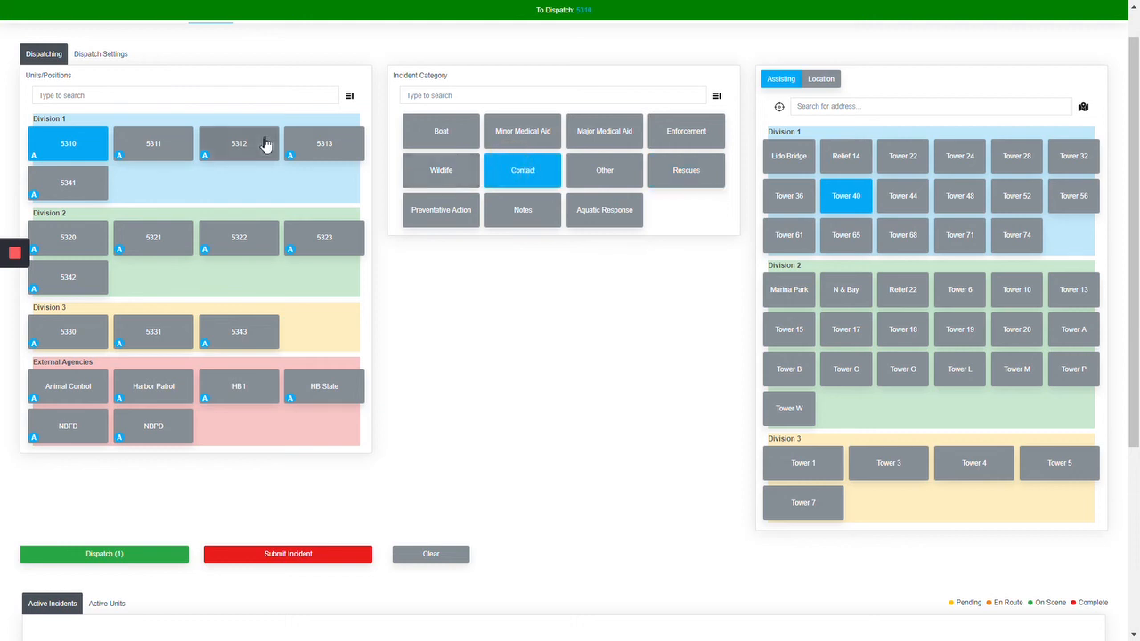
pyautogui.click(53, 145)
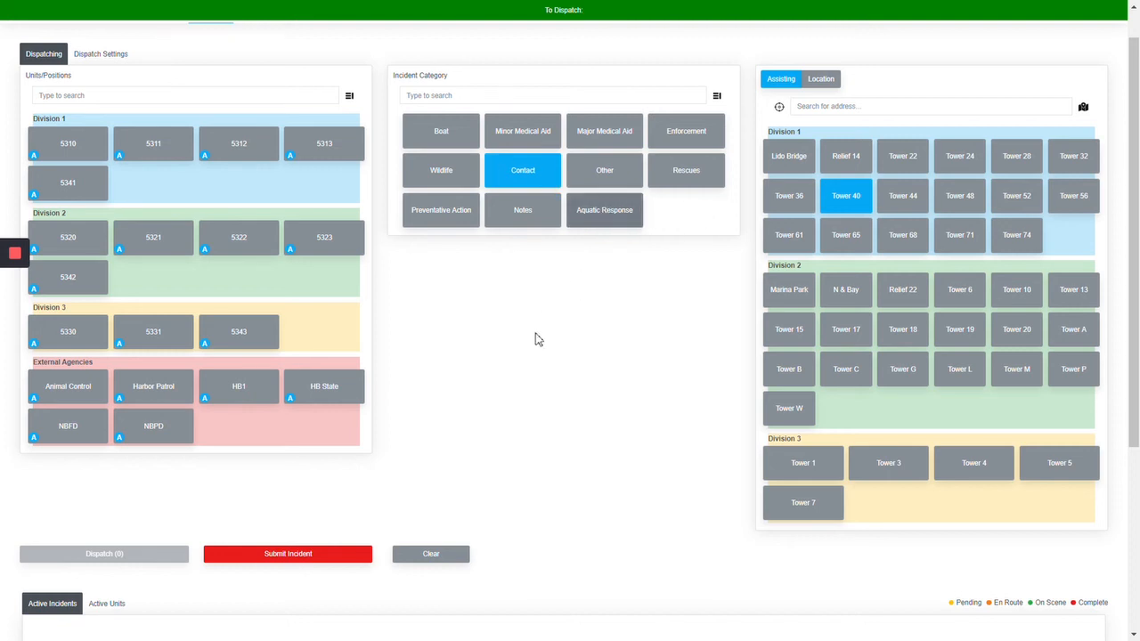
pyautogui.click(307, 556)
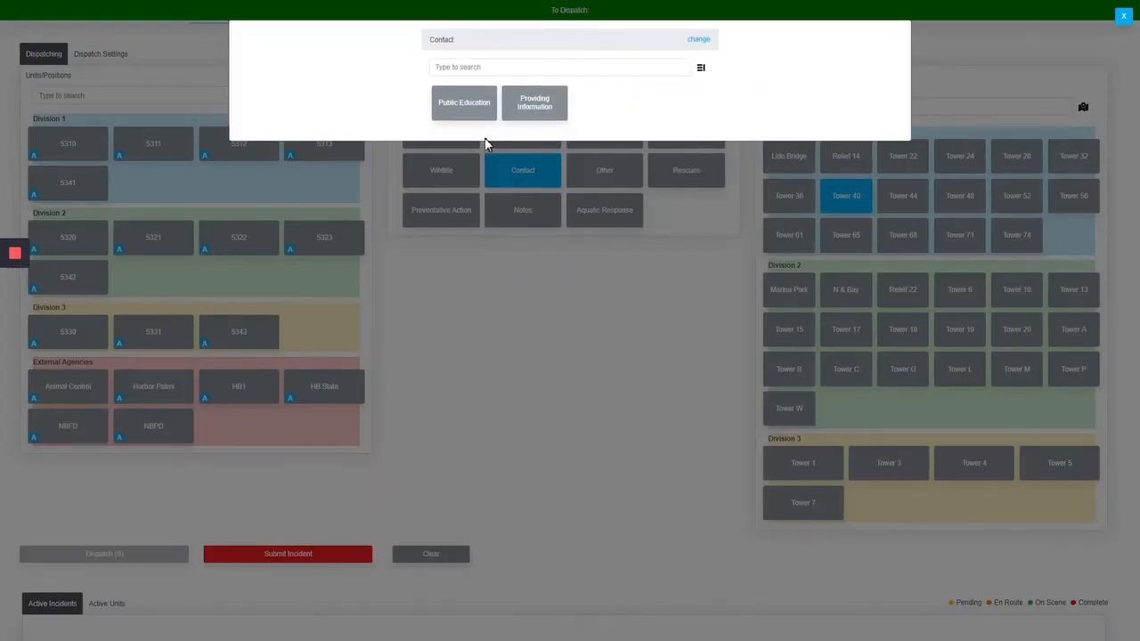
pyautogui.click(466, 111)
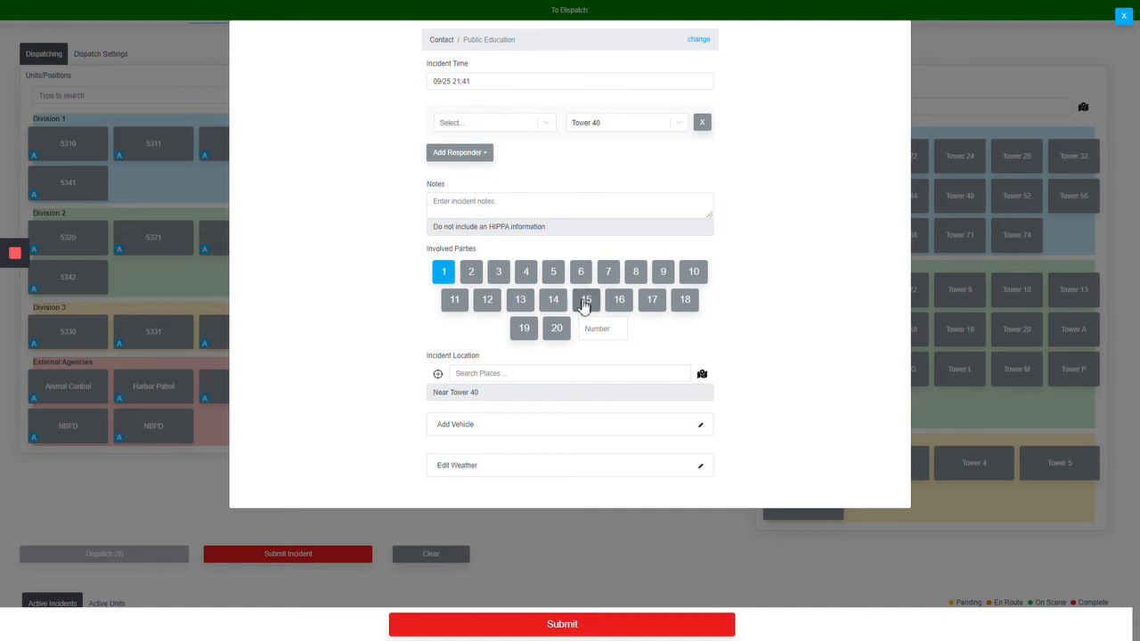
pyautogui.click(586, 299)
pyautogui.click(531, 623)
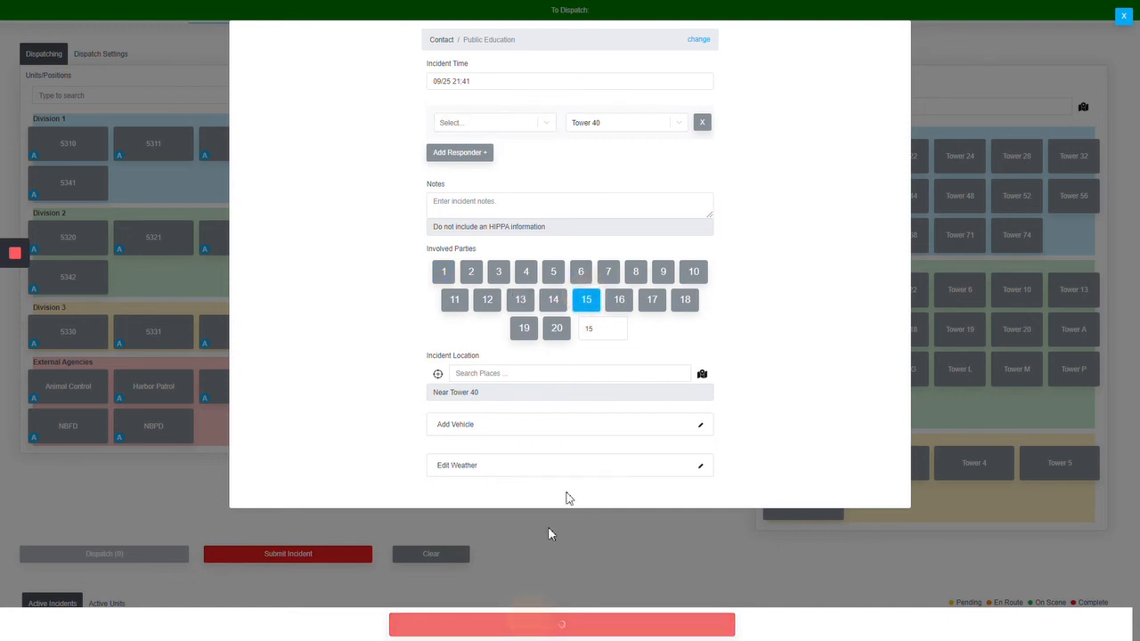
pyautogui.scroll(-3, 705, 320)
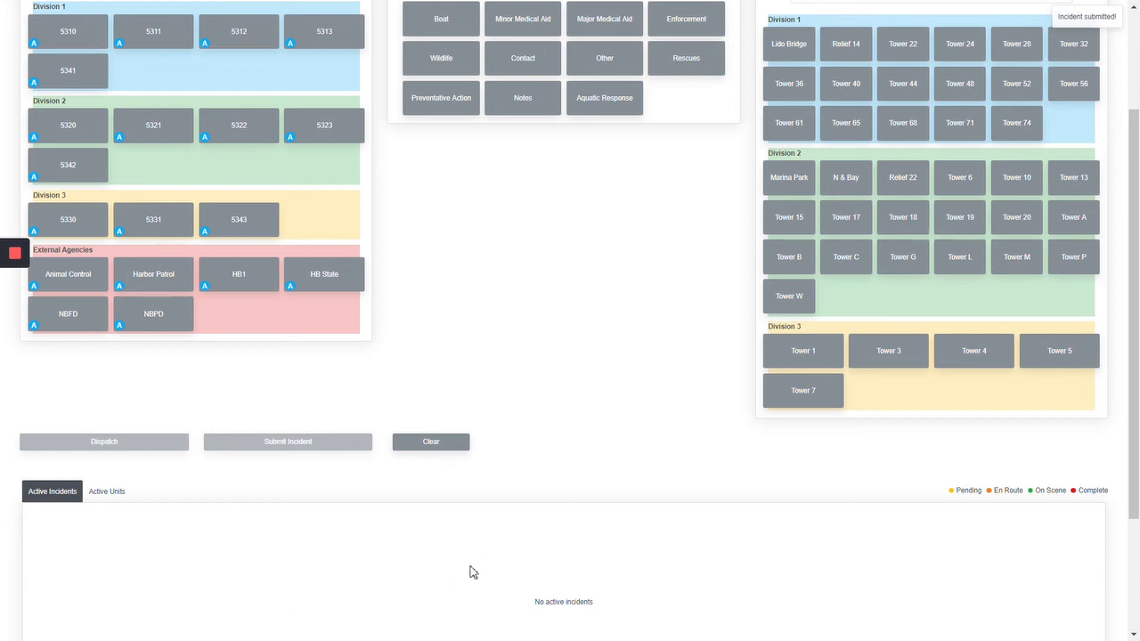
pyautogui.scroll(4, 473, 572)
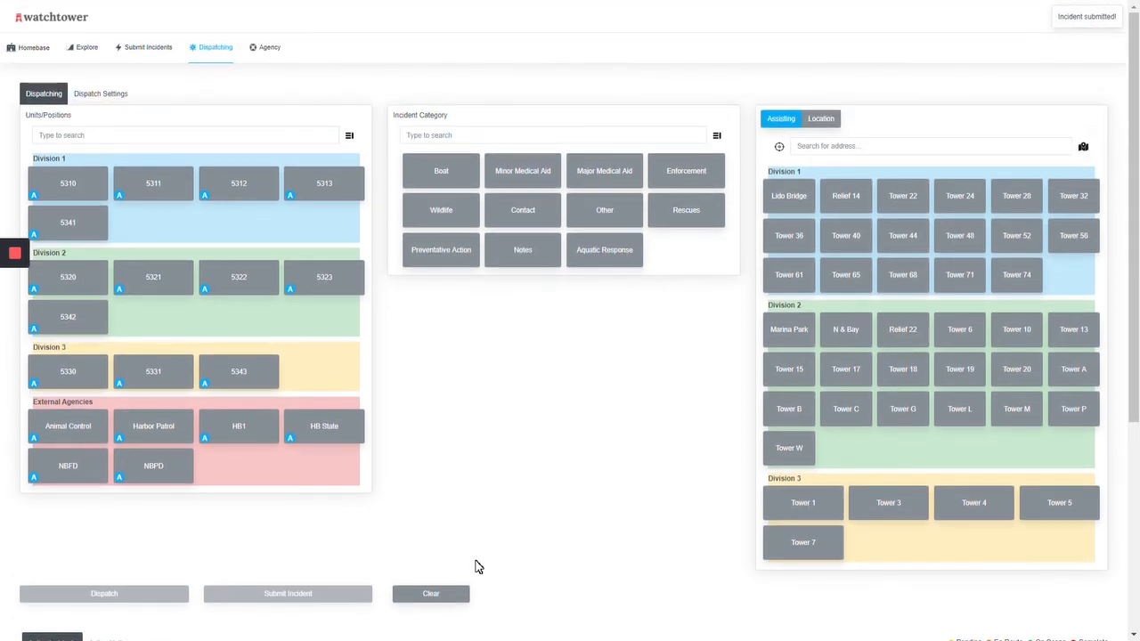
pyautogui.click(583, 245)
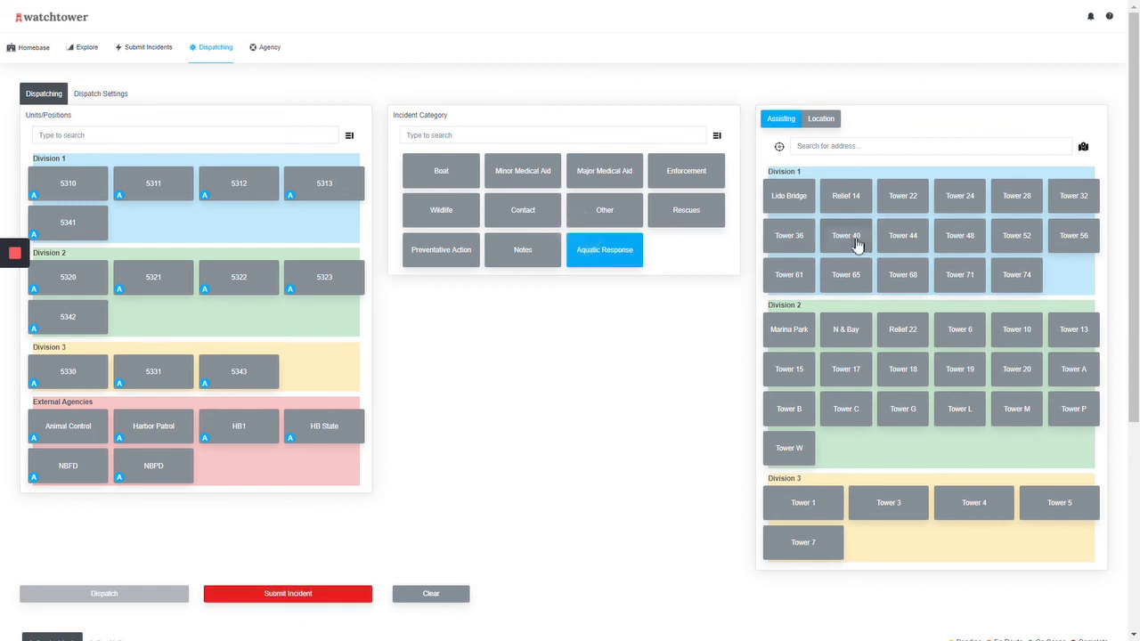
pyautogui.click(851, 239)
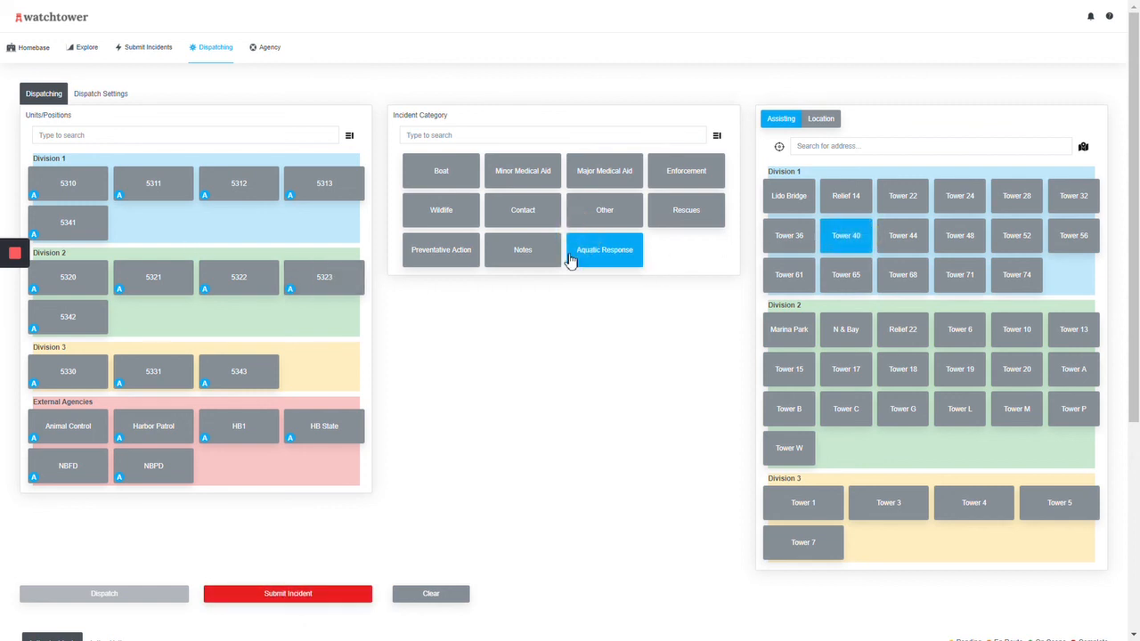
pyautogui.scroll(-1, 586, 371)
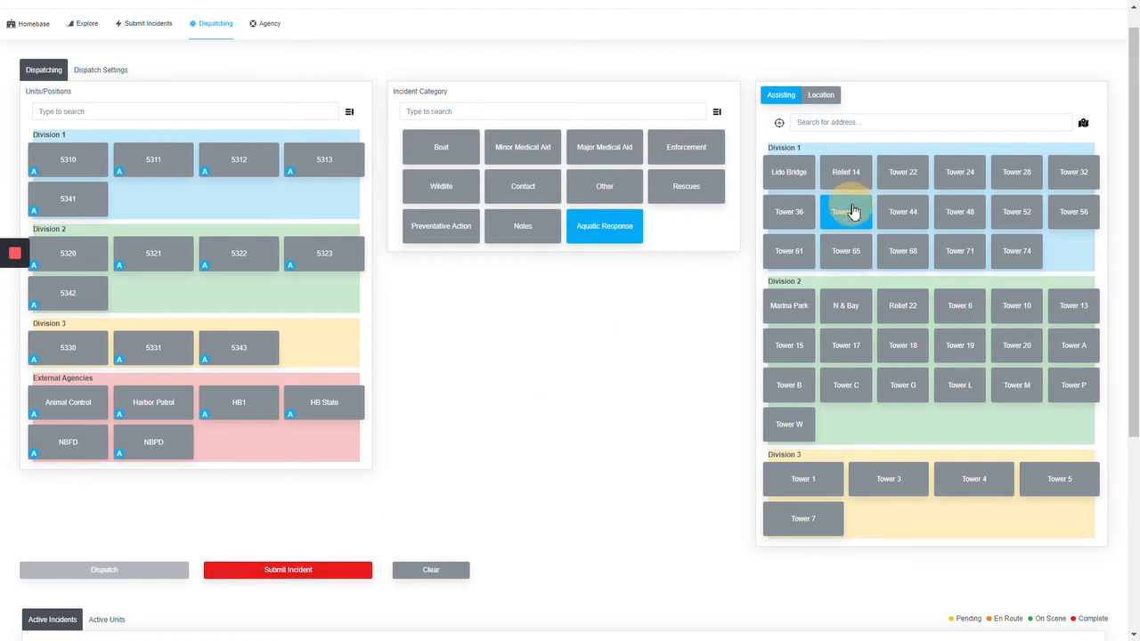
pyautogui.click(204, 255)
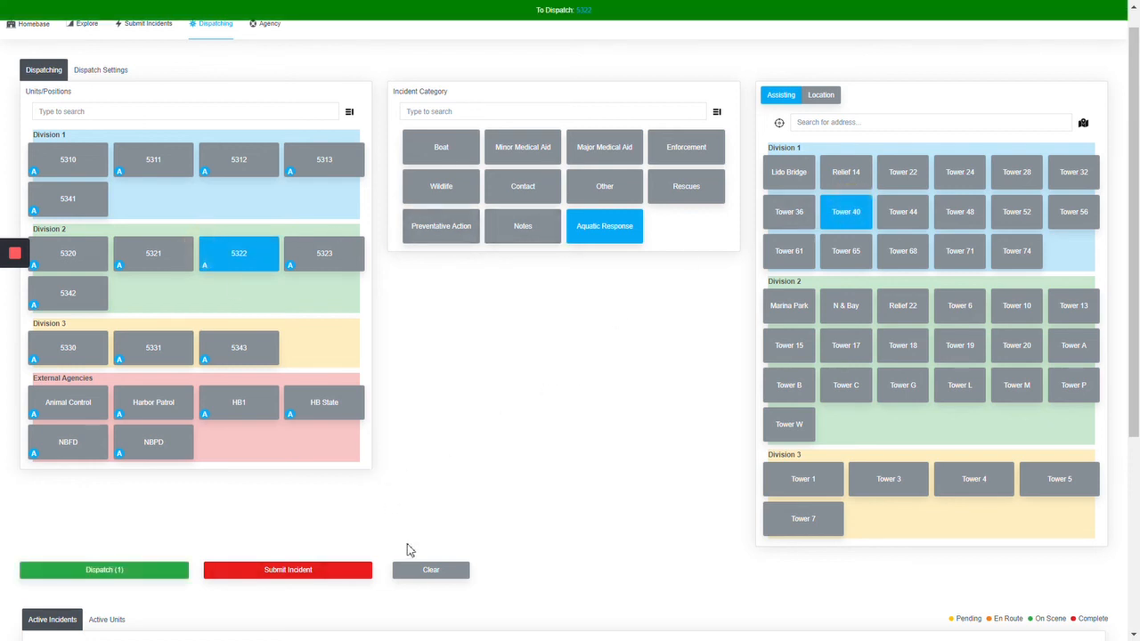
pyautogui.click(424, 572)
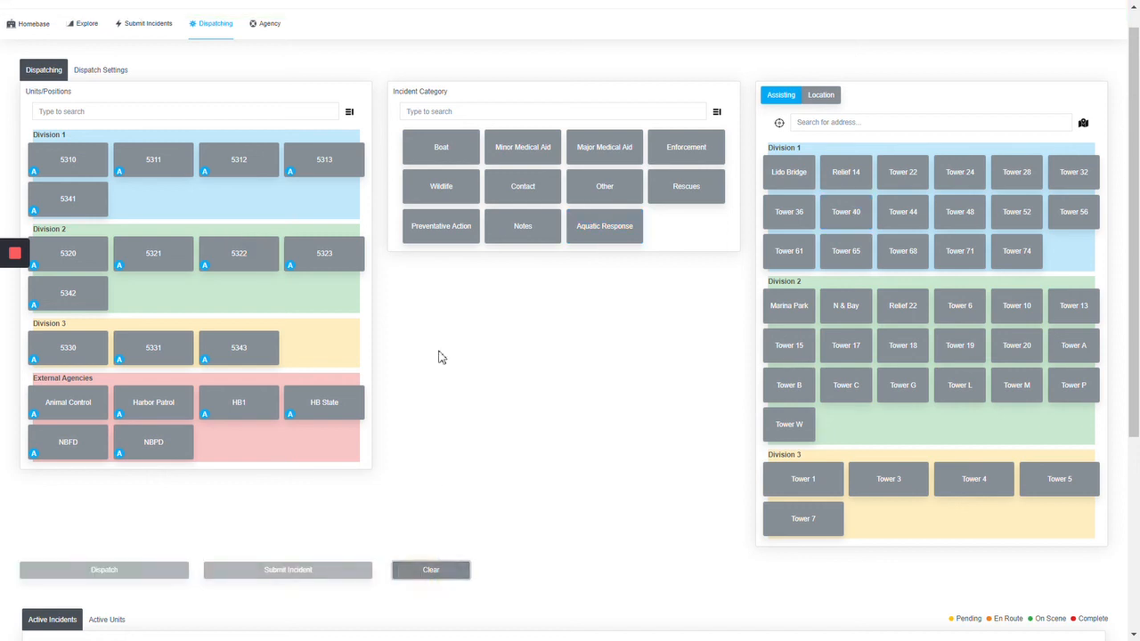
# Step: Dispatch unit 5310 to a Rescues incident without choosing a tower or location
pyautogui.click(69, 166)
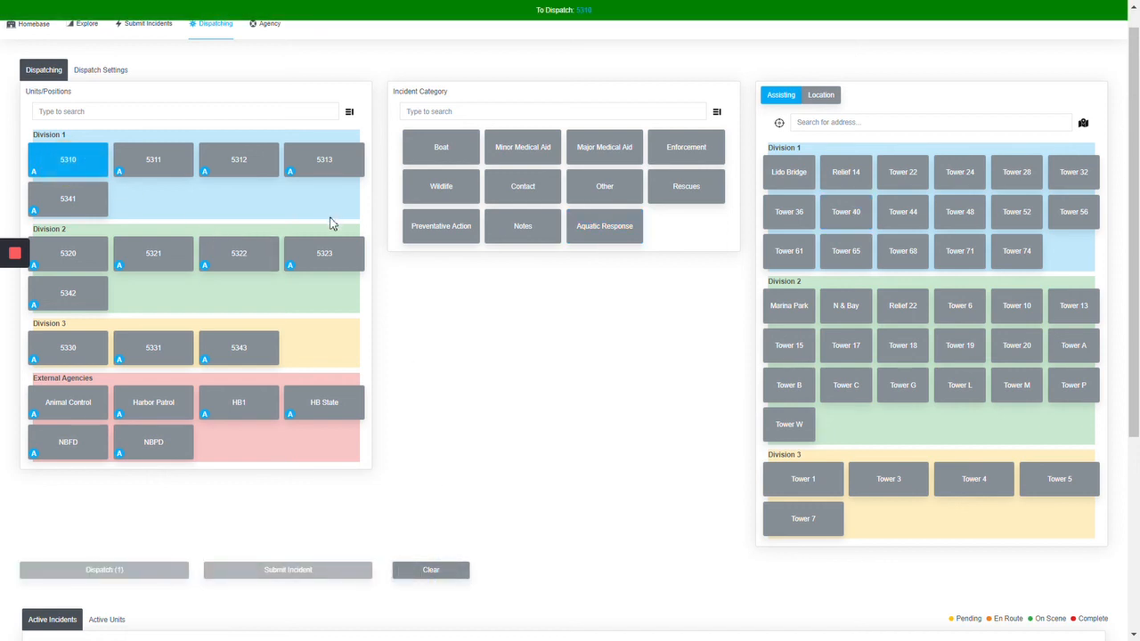
pyautogui.click(687, 187)
pyautogui.scroll(-1, 583, 331)
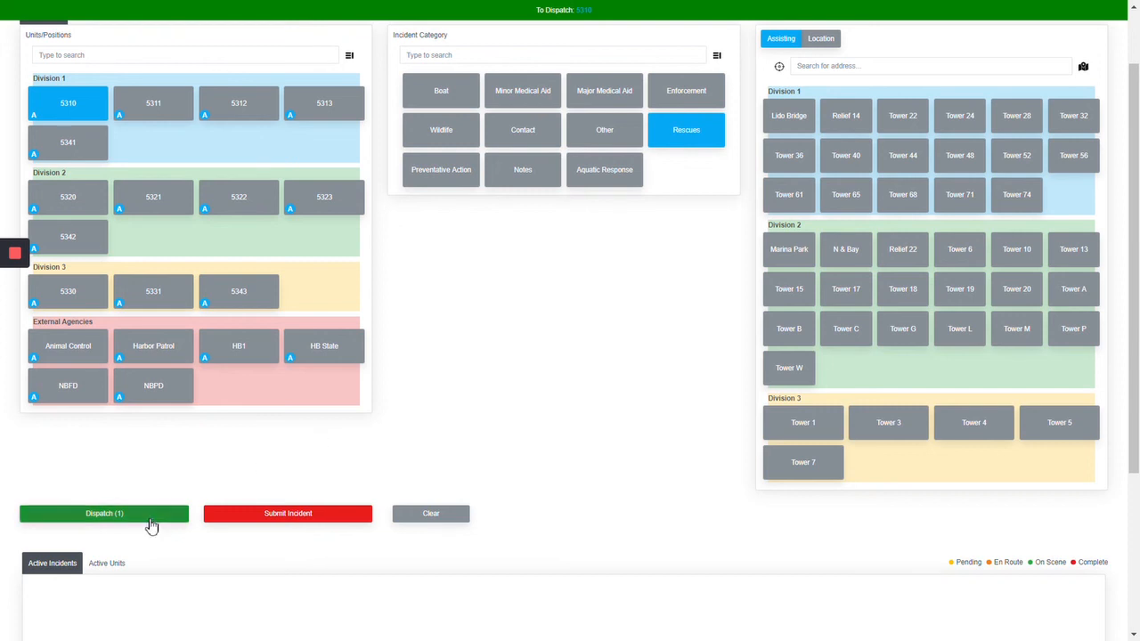
pyautogui.scroll(-1, 388, 605)
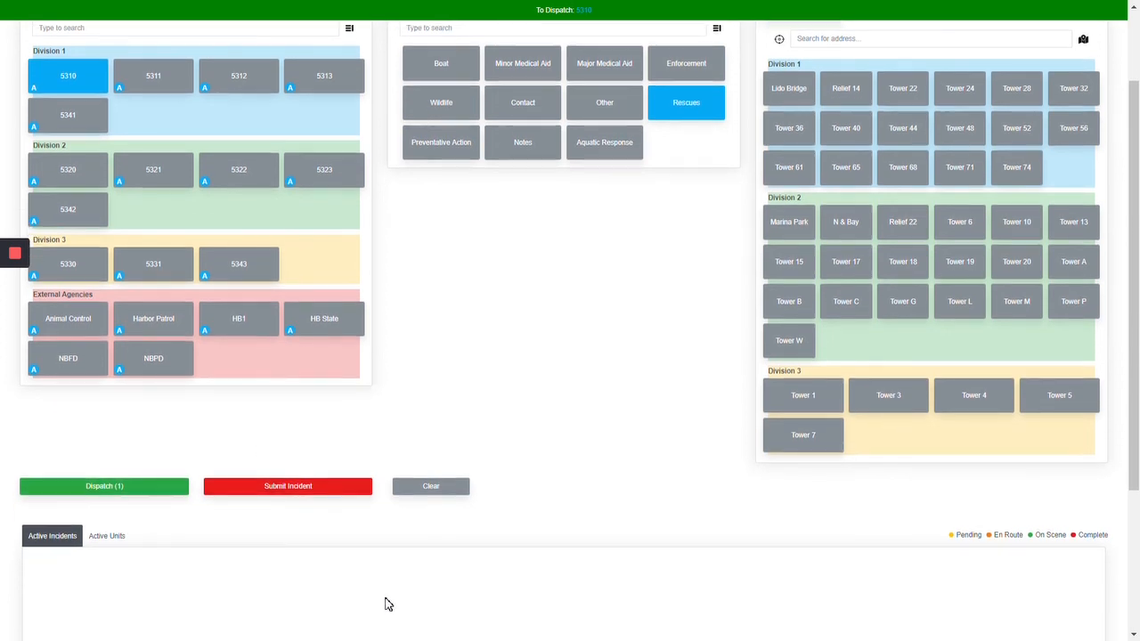
pyautogui.scroll(2, 449, 325)
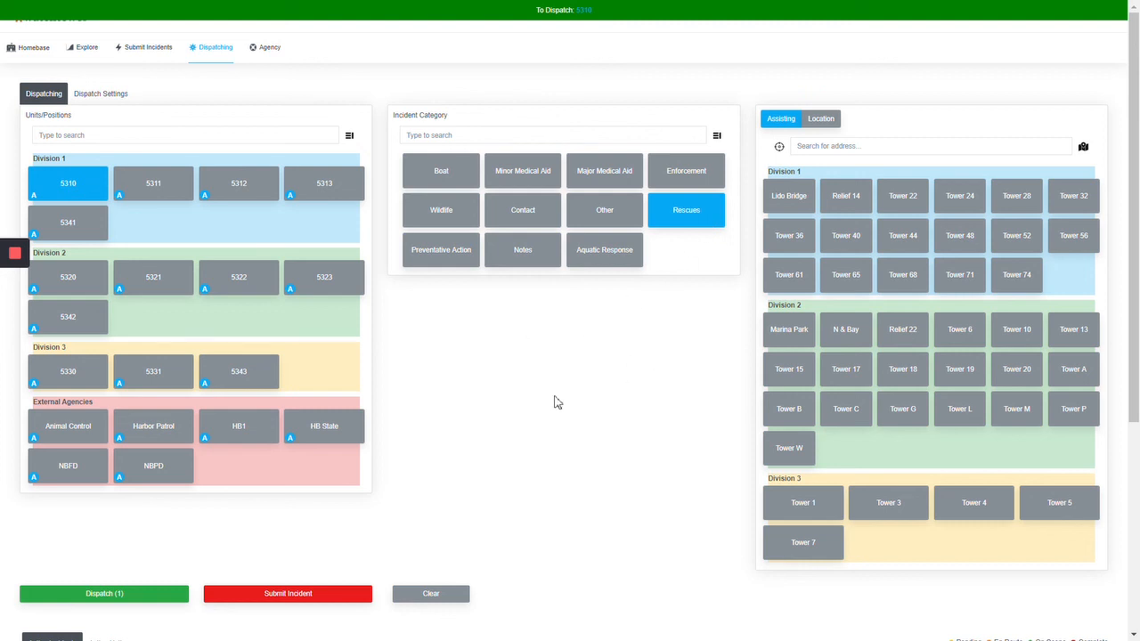
pyautogui.click(150, 596)
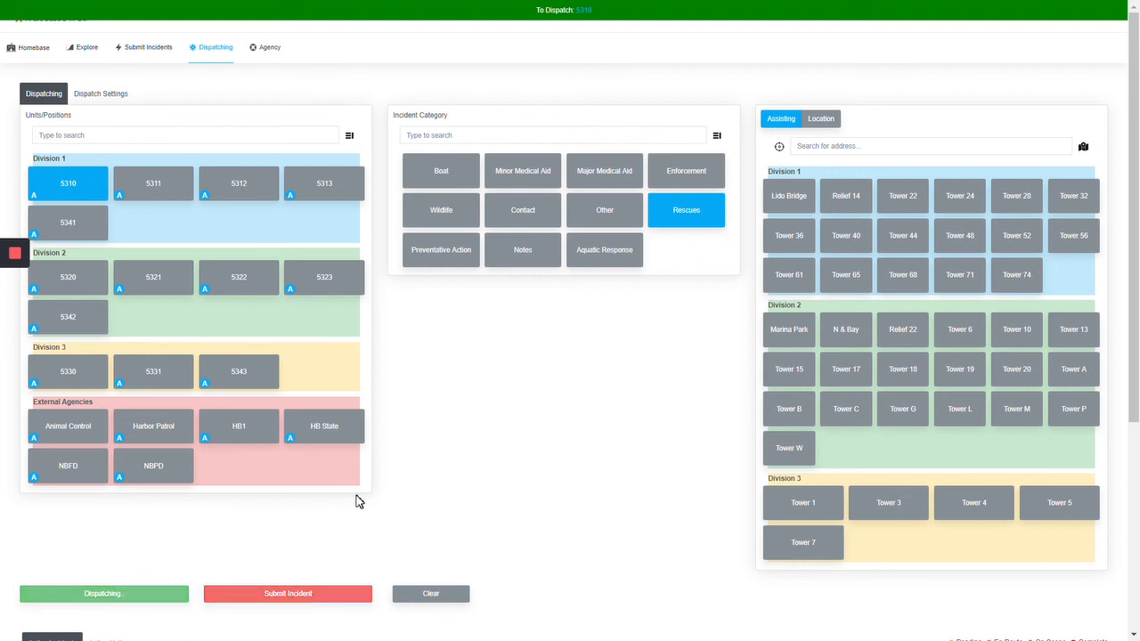
pyautogui.scroll(-4, 359, 501)
pyautogui.scroll(2, 359, 502)
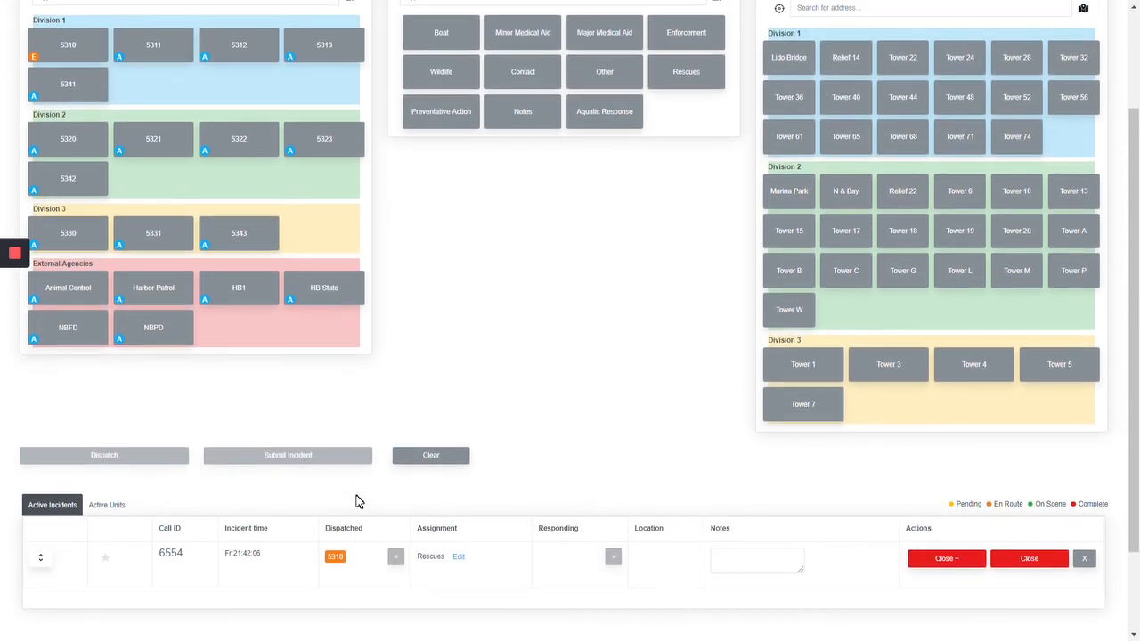
# Step: Add units 5311 and 5312 to the dispatched units of the active Rescues incident
pyautogui.scroll(1, 359, 501)
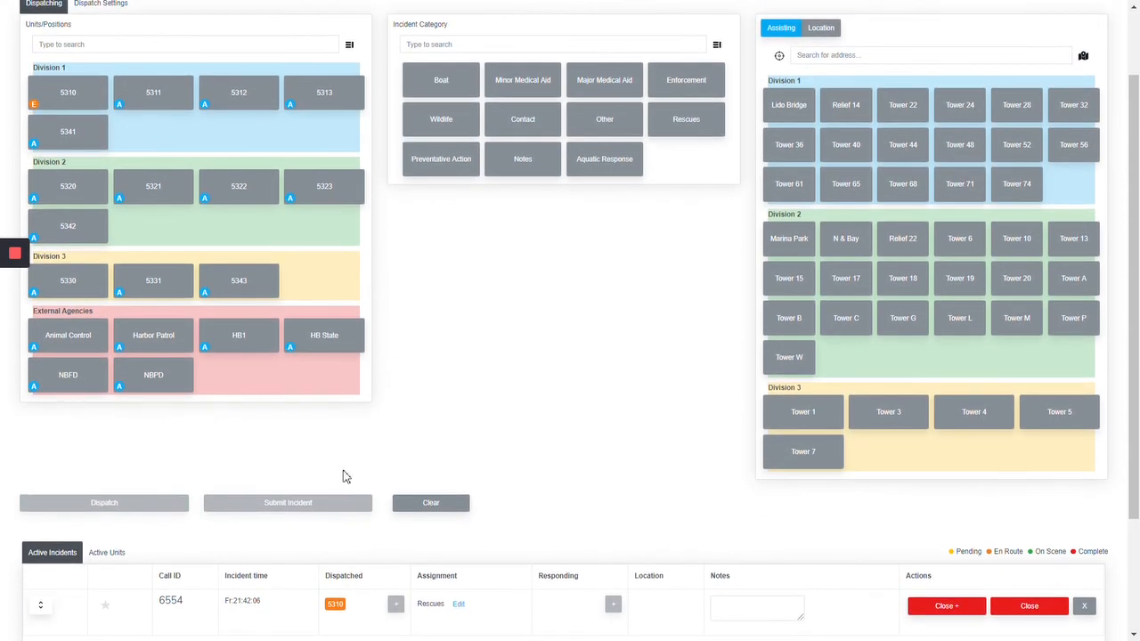
pyautogui.click(164, 109)
pyautogui.click(234, 106)
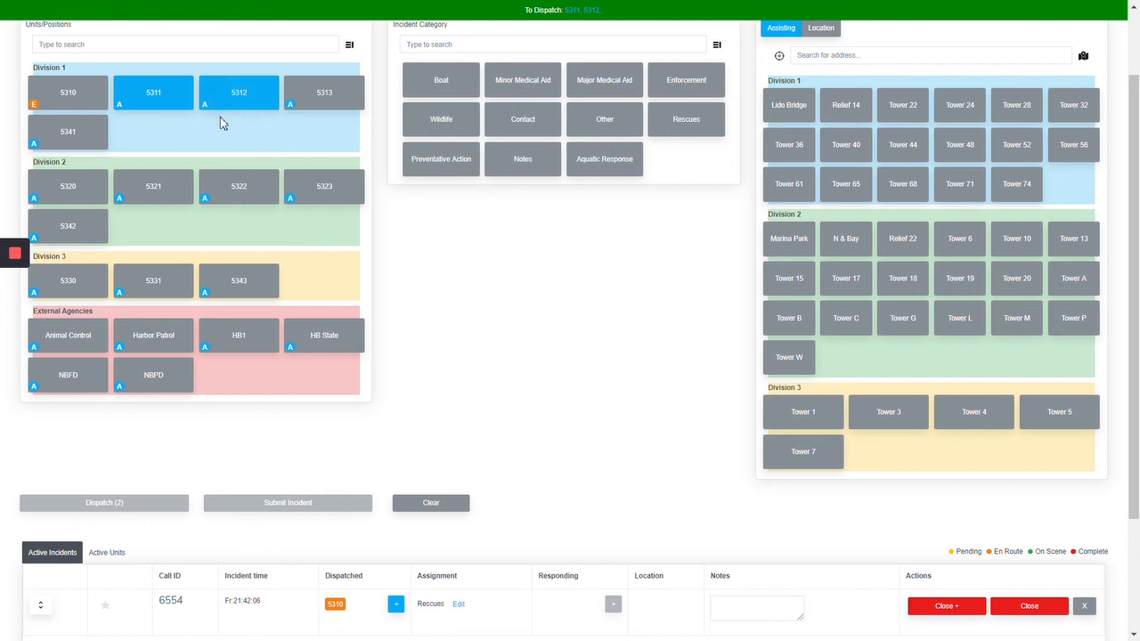
pyautogui.scroll(-1, 356, 402)
pyautogui.click(397, 589)
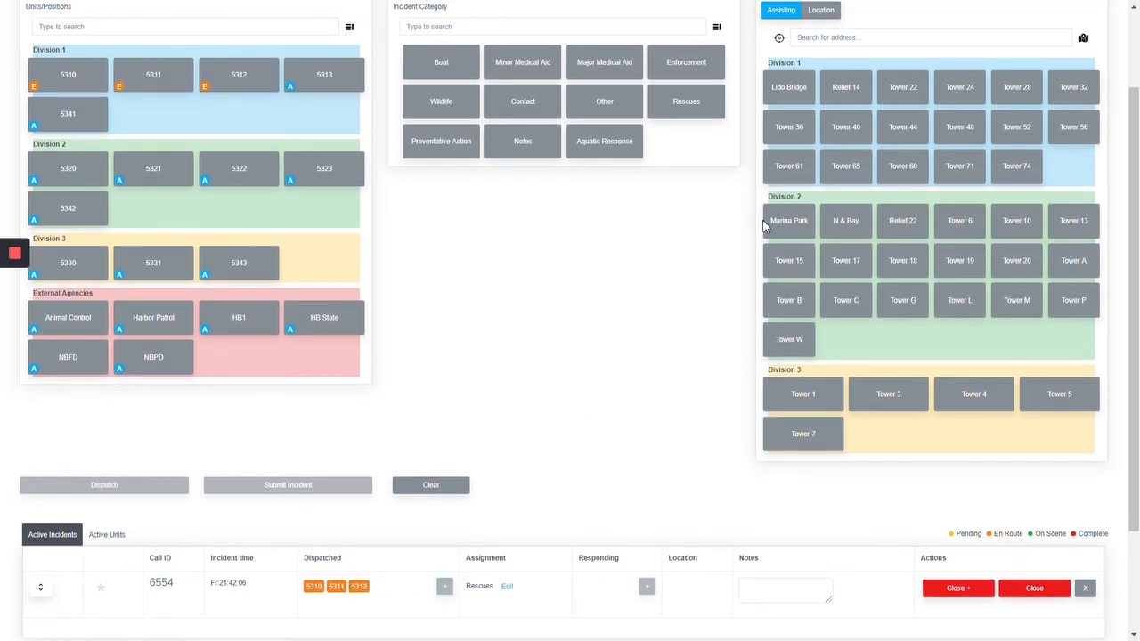
# Step: Add Tower 40 and Tower 44 as responding towers on the active Rescues incident
pyautogui.click(850, 132)
pyautogui.click(902, 131)
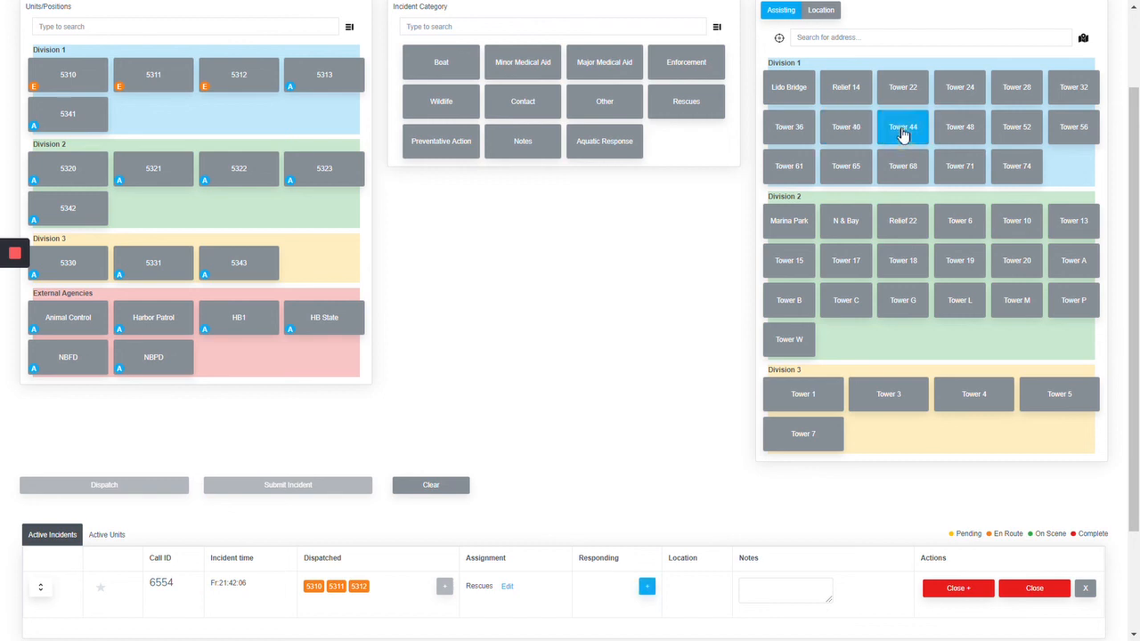
pyautogui.click(868, 134)
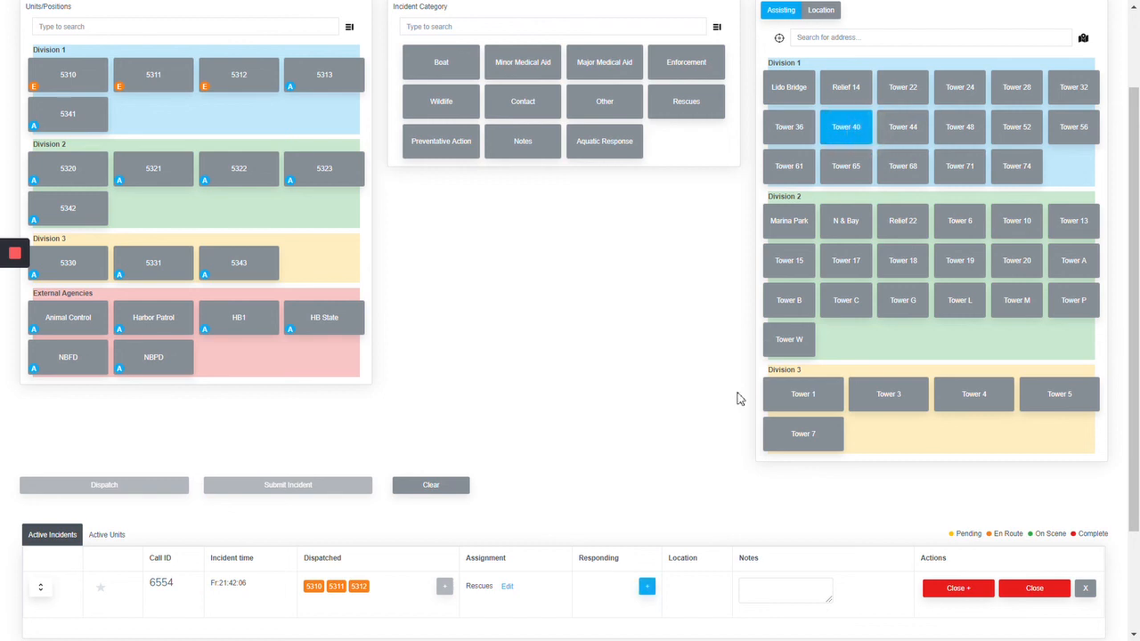
pyautogui.click(647, 588)
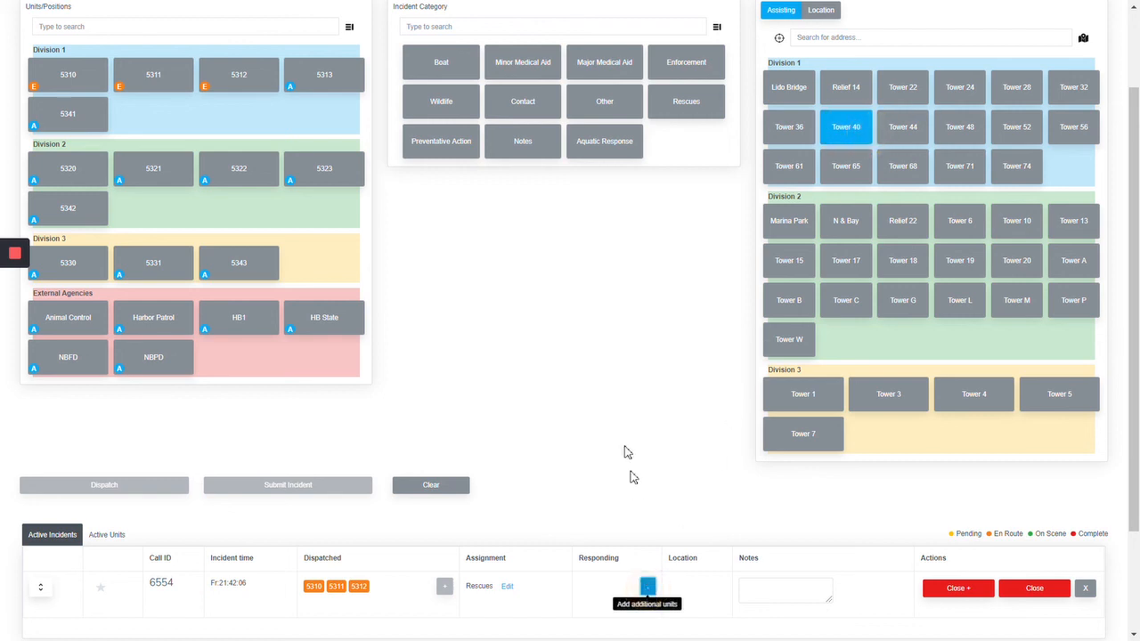
pyautogui.click(901, 128)
pyautogui.click(655, 585)
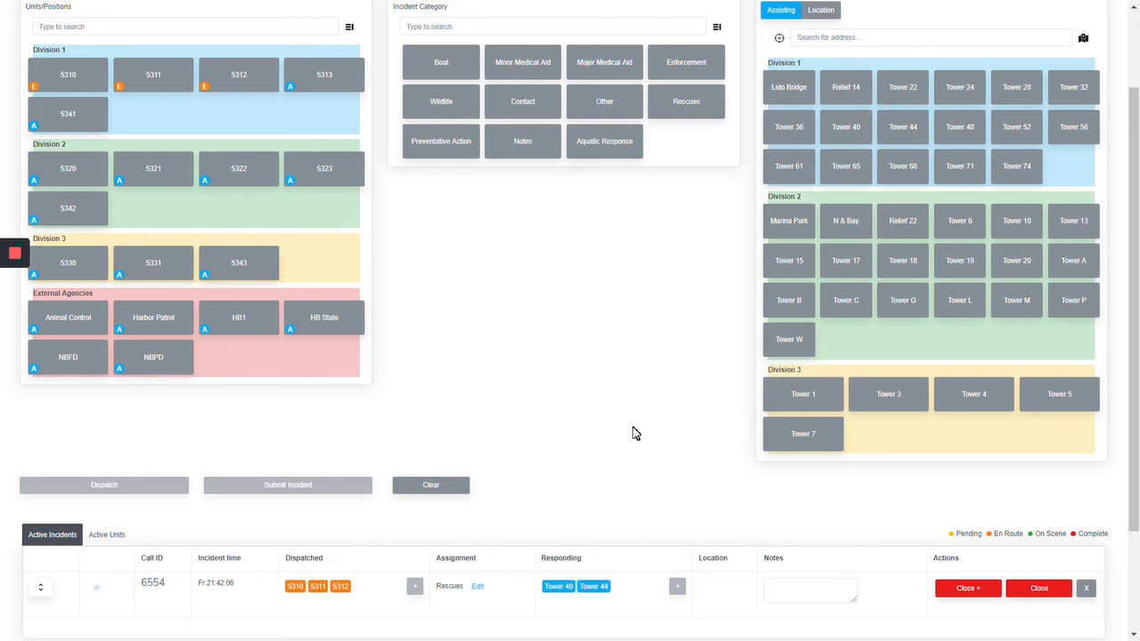
pyautogui.scroll(1, 633, 434)
pyautogui.scroll(-1, 634, 489)
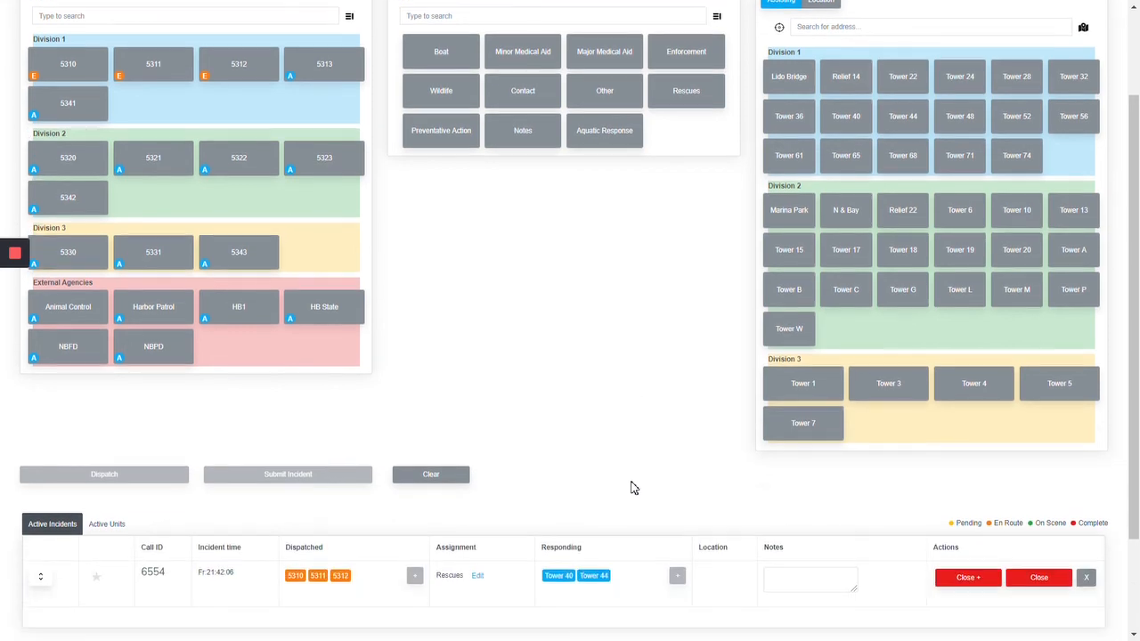
pyautogui.scroll(2, 634, 488)
pyautogui.scroll(-1, 634, 488)
pyautogui.scroll(1, 634, 488)
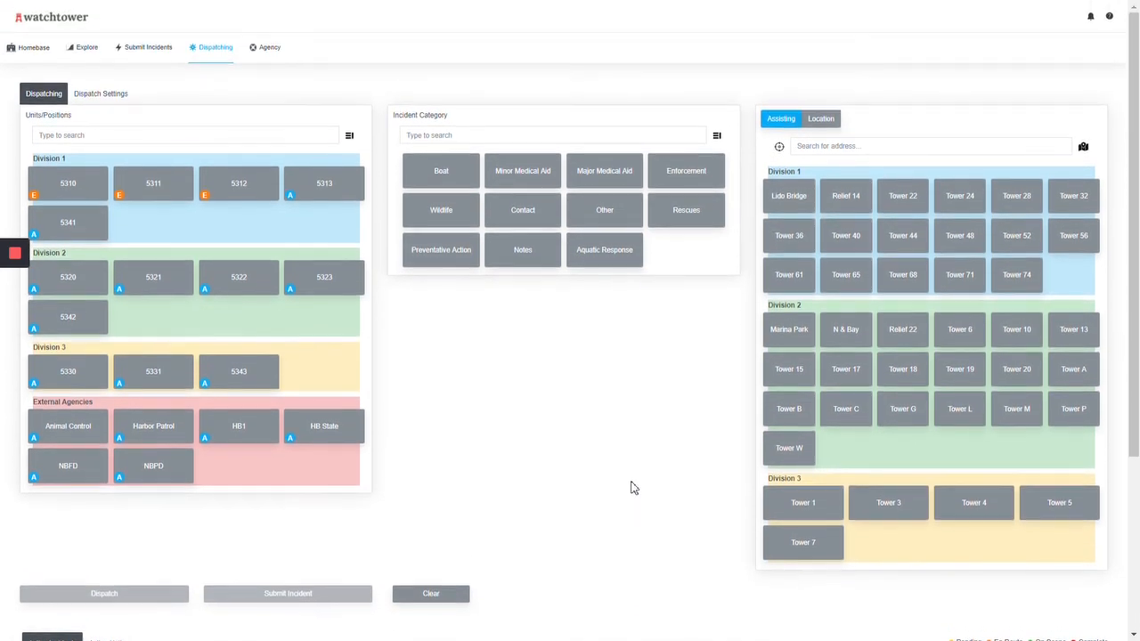
pyautogui.scroll(-2, 636, 478)
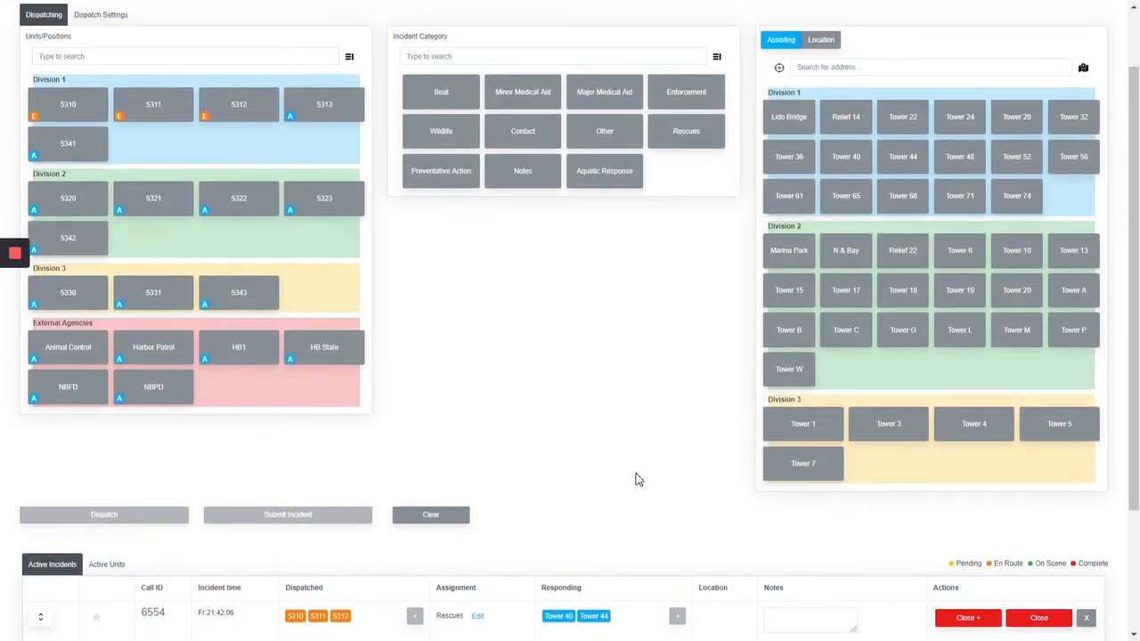
pyautogui.scroll(2, 636, 478)
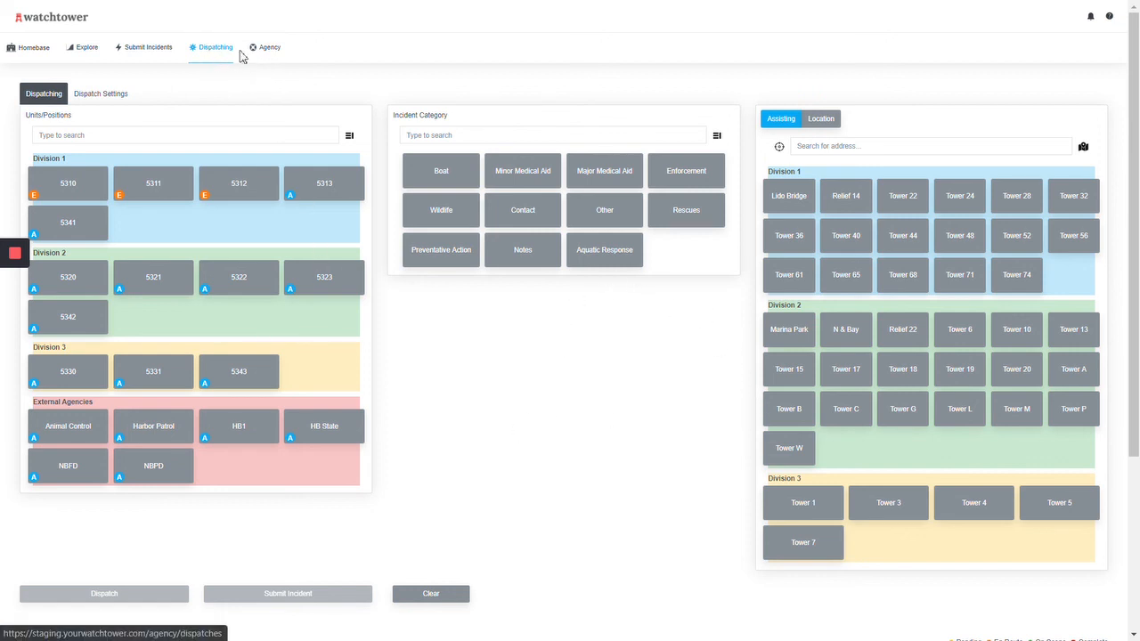
pyautogui.moveTo(6, 258)
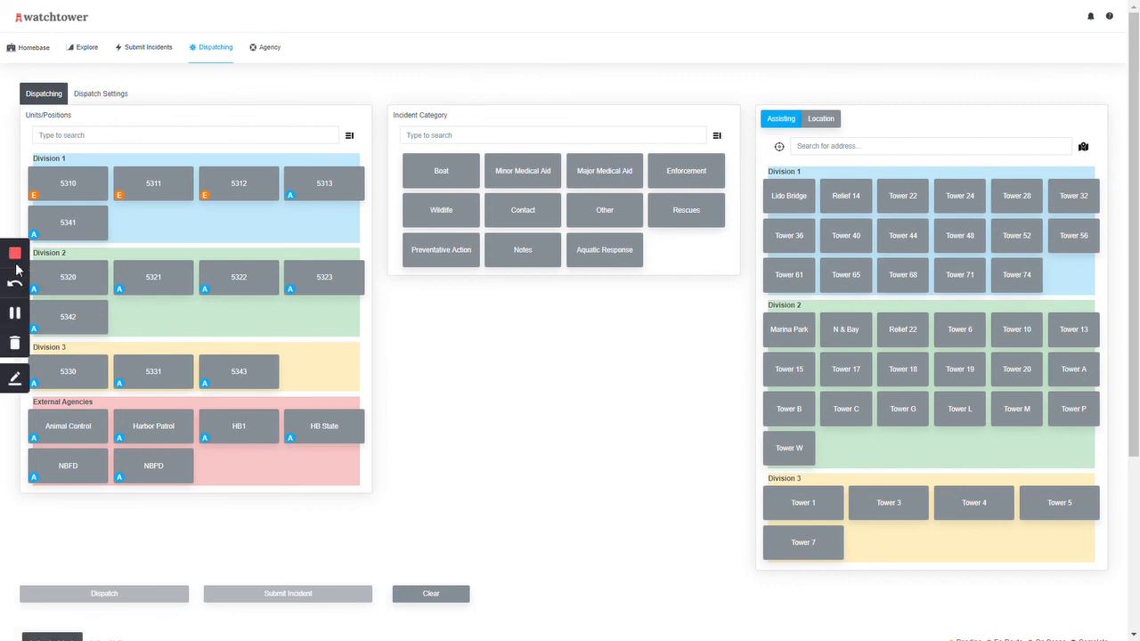